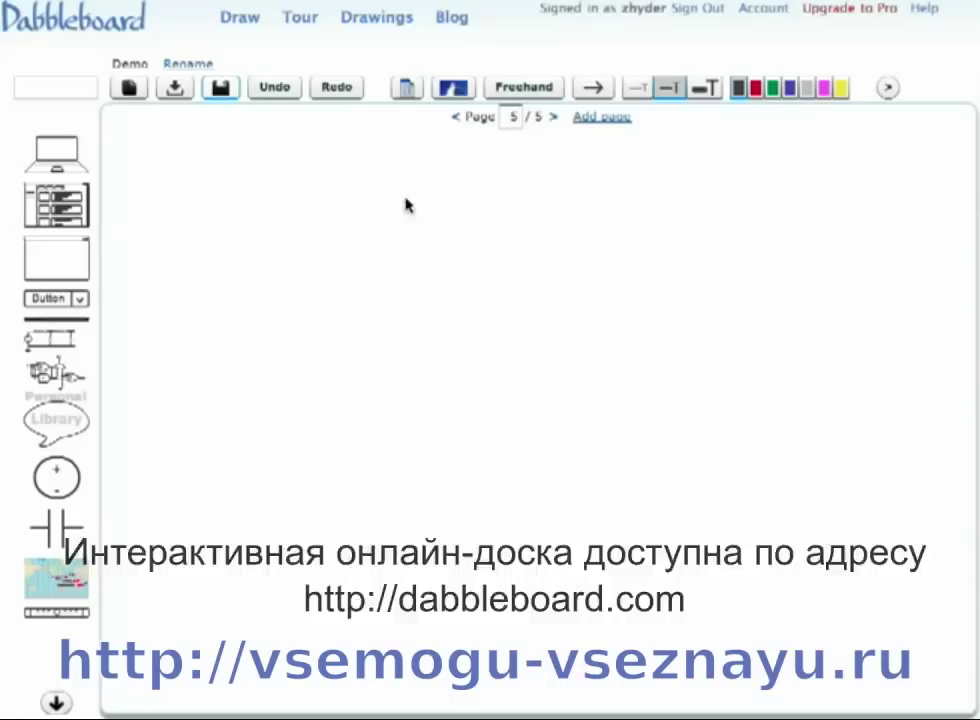
# - Sketch an oval slightly above and left of the page centre so it becomes an ellipse
pyautogui.moveTo(372, 258); pyautogui.dragTo(394, 206)
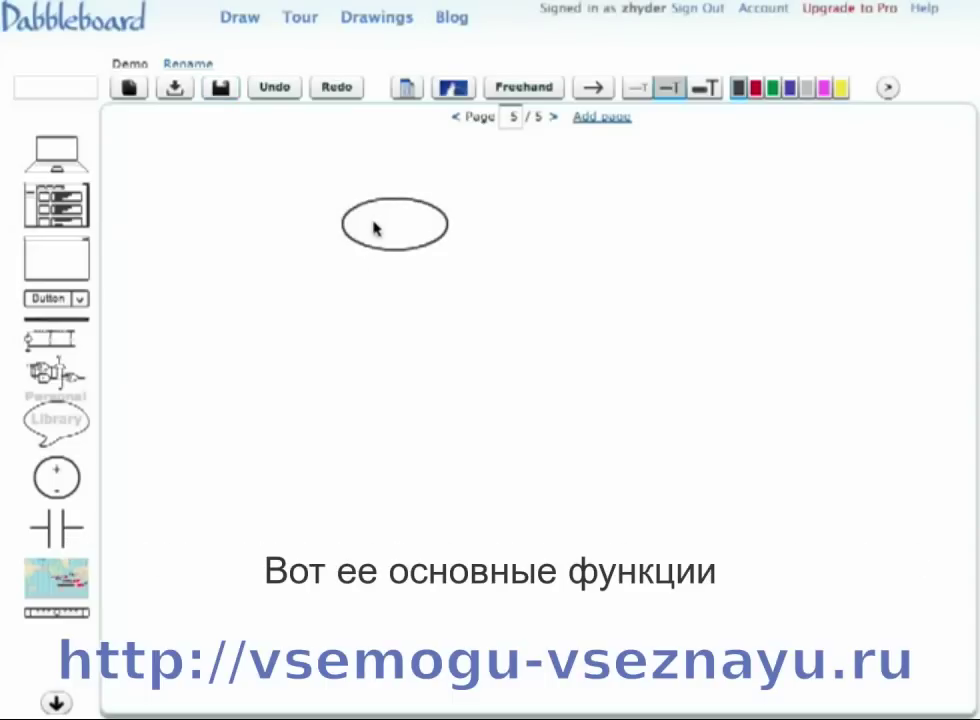
# - Label the ellipse 'Start' and add an arrow down to a 'Do something' box
pyautogui.write('Start')
pyautogui.click(593, 87)
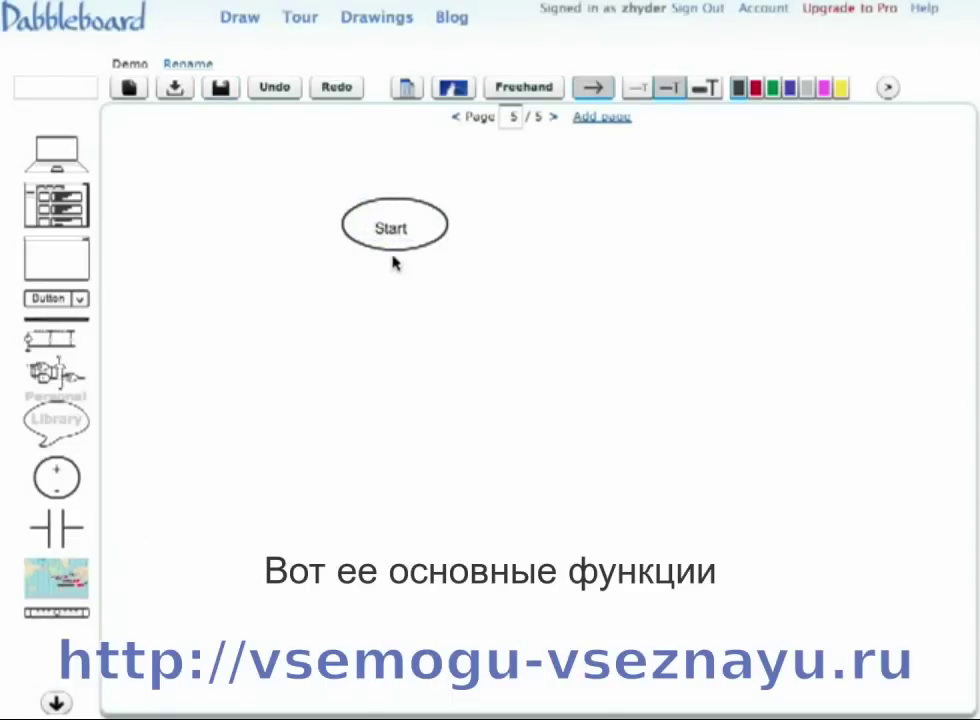
pyautogui.moveTo(394, 265); pyautogui.dragTo(392, 285)
pyautogui.moveTo(322, 291)
pyautogui.mouseDown()
pyautogui.moveTo(364, 339)
pyautogui.moveTo(398, 322)
pyautogui.mouseUp()
pyautogui.click(350, 311)
pyautogui.write('po something')
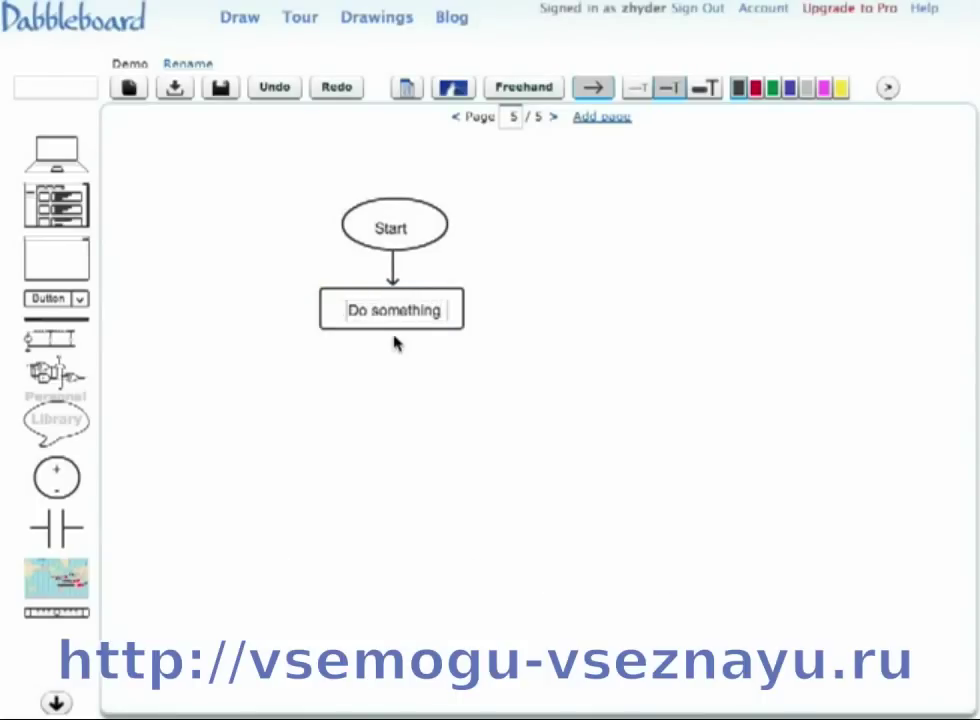
# - Add an arrow to an 'Is it done?' diamond with a curved arrow looping back to Do something
pyautogui.moveTo(392, 341); pyautogui.dragTo(389, 368)
pyautogui.moveTo(385, 378); pyautogui.dragTo(313, 424)
pyautogui.moveTo(395, 458); pyautogui.dragTo(389, 372)
pyautogui.click(354, 419)
pyautogui.write('Is it done?')
pyautogui.moveTo(302, 407)
pyautogui.mouseDown()
pyautogui.moveTo(276, 334)
pyautogui.moveTo(316, 297)
pyautogui.mouseUp()
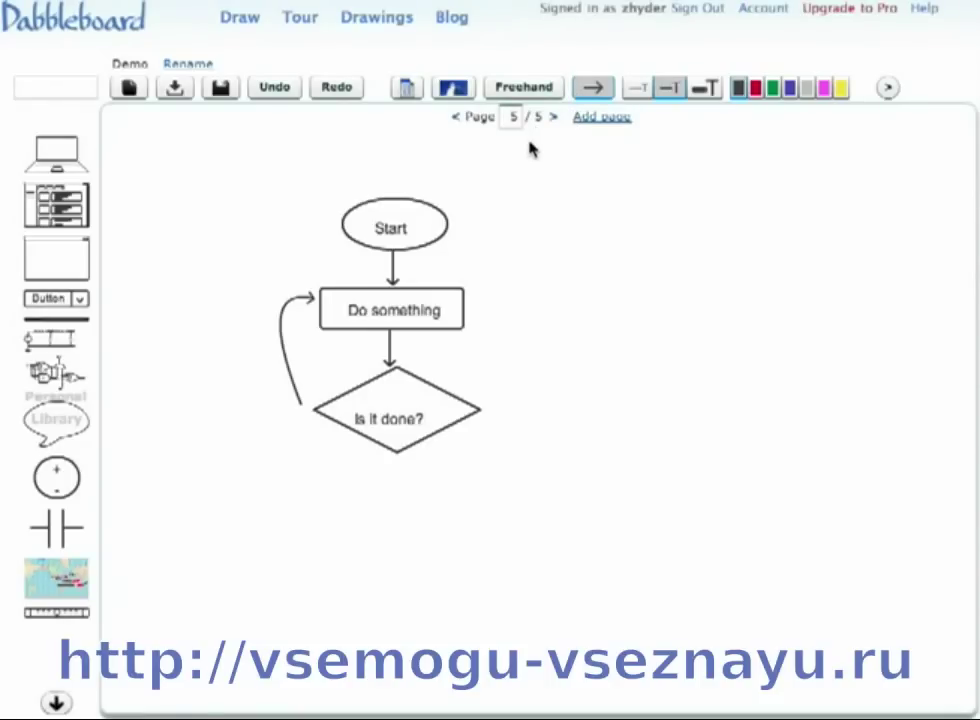
pyautogui.doubleClick(432, 311)
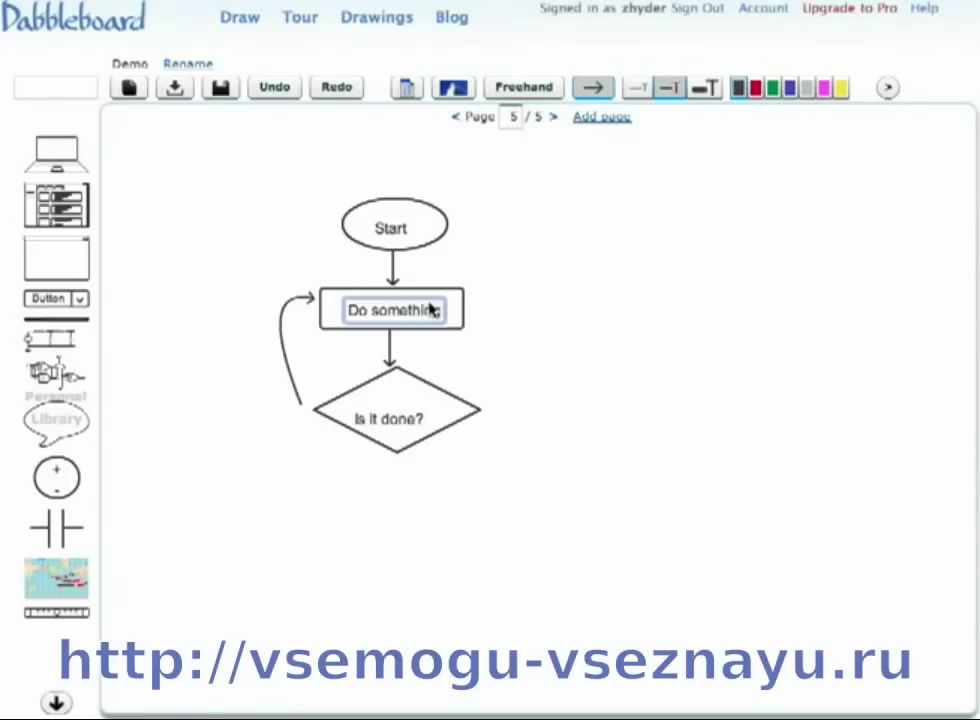
pyautogui.click(482, 320)
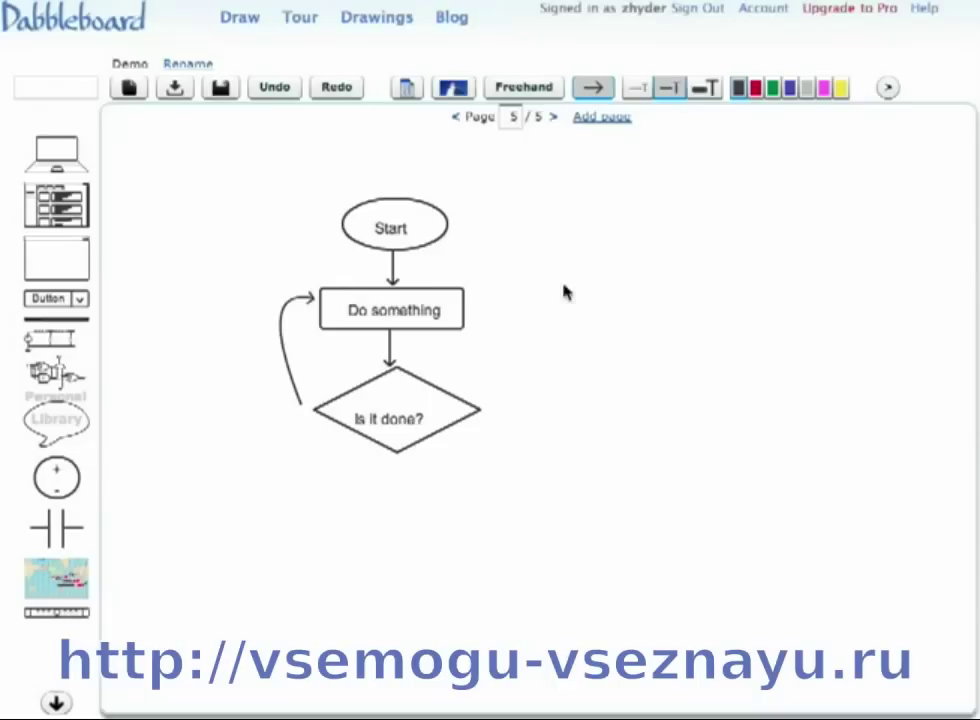
pyautogui.moveTo(593, 249)
pyautogui.mouseDown()
pyautogui.moveTo(571, 287)
pyautogui.moveTo(610, 273)
pyautogui.moveTo(605, 250)
pyautogui.moveTo(637, 340)
pyautogui.mouseUp()
pyautogui.hotkey('ctrl', 'z')
pyautogui.hotkey('ctrl', 'z')
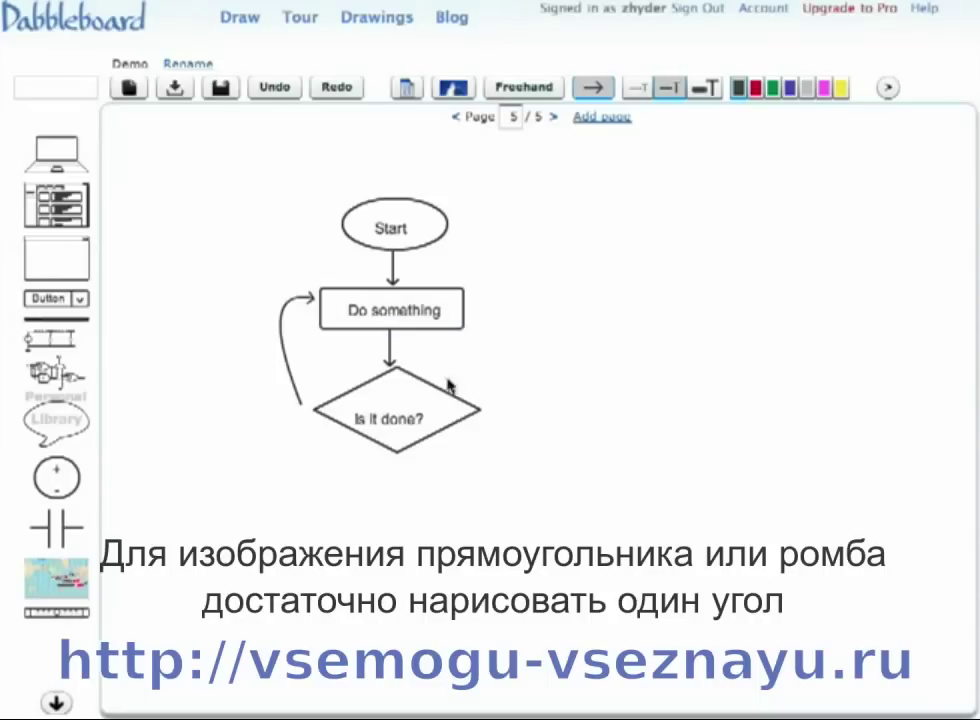
pyautogui.moveTo(570, 288)
pyautogui.mouseDown()
pyautogui.moveTo(568, 348)
pyautogui.moveTo(820, 350)
pyautogui.mouseUp()
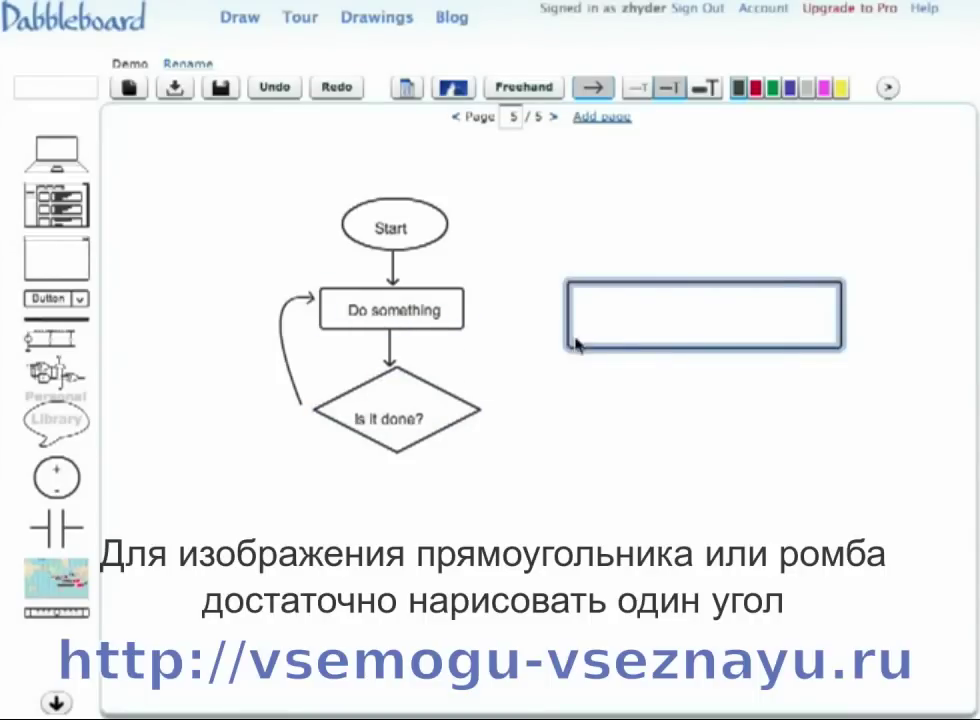
pyautogui.hotkey('ctrl', 'z')
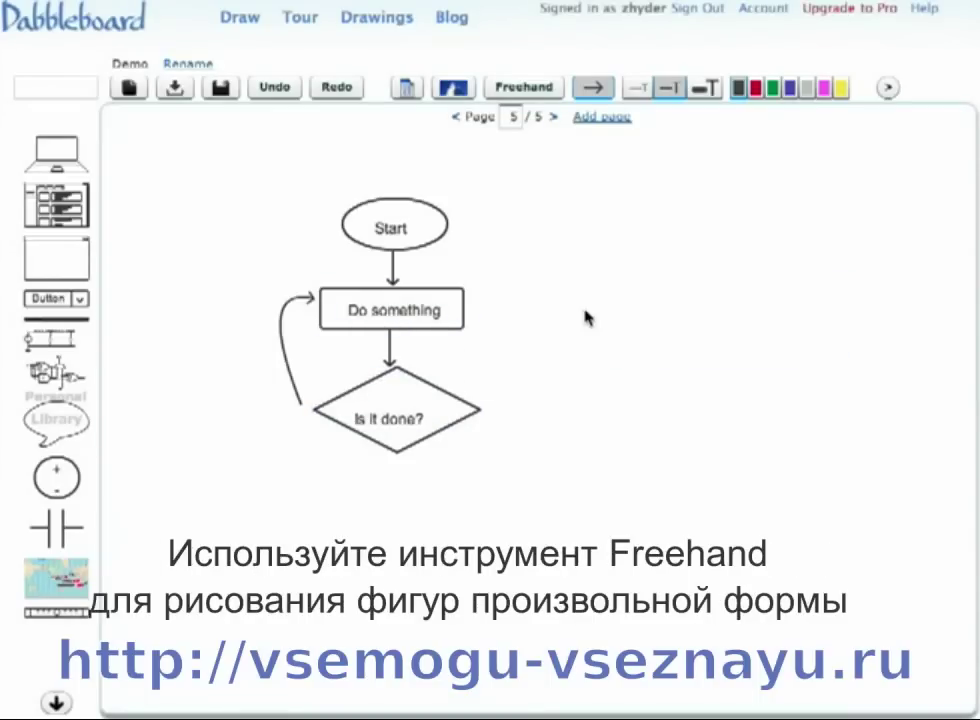
pyautogui.click(540, 93)
# - Draw a freehand cloud right of the flowchart, label it 'Cloud', and turn freehand off
pyautogui.moveTo(550, 240)
pyautogui.mouseDown()
pyautogui.moveTo(602, 291)
pyautogui.moveTo(680, 254)
pyautogui.moveTo(538, 160)
pyautogui.mouseUp()
pyautogui.moveTo(500, 200); pyautogui.dragTo(515, 238)
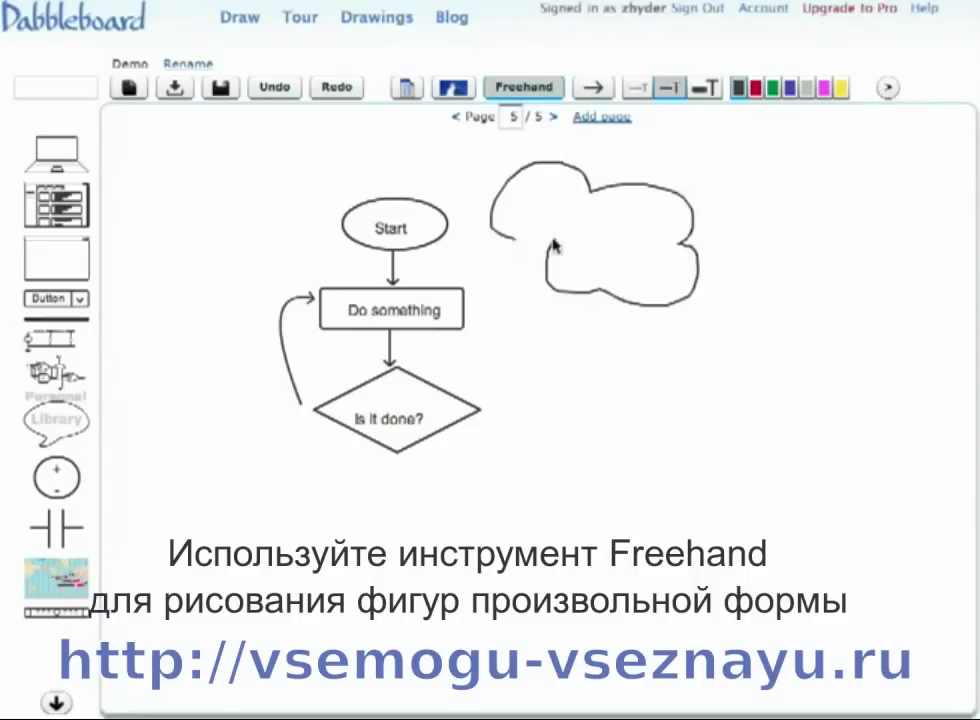
pyautogui.click(575, 247)
pyautogui.write('Cloud')
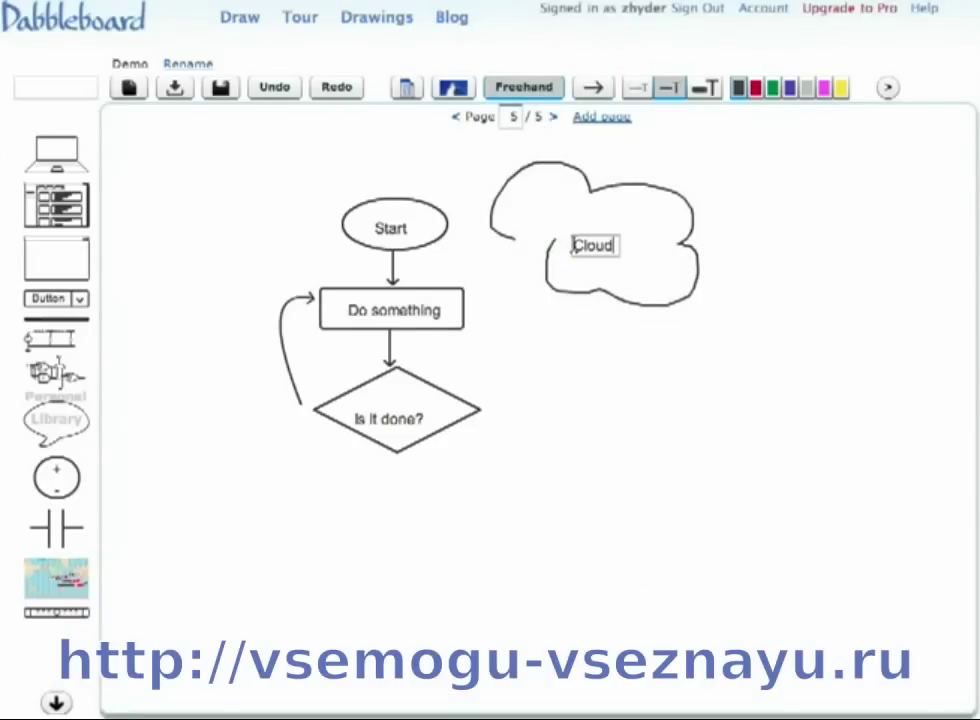
pyautogui.press('Return')
pyautogui.click(526, 92)
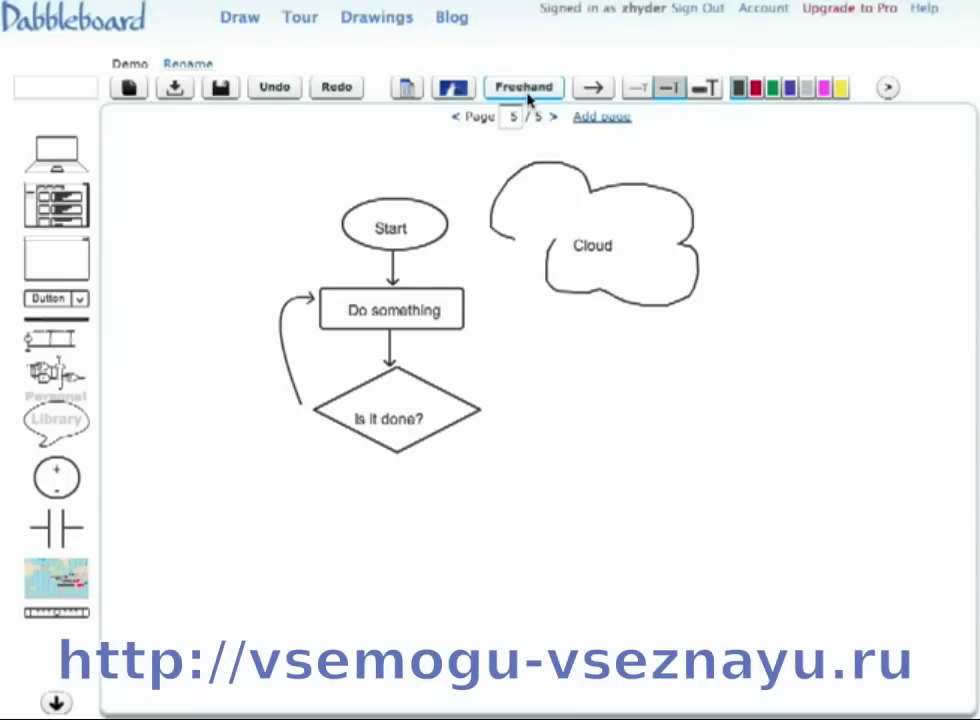
# - Select all the flowchart shapes and the cloud together with a selection box
pyautogui.click(505, 197)
pyautogui.keyDown('shift'); pyautogui.click(598, 250); pyautogui.keyUp('shift')
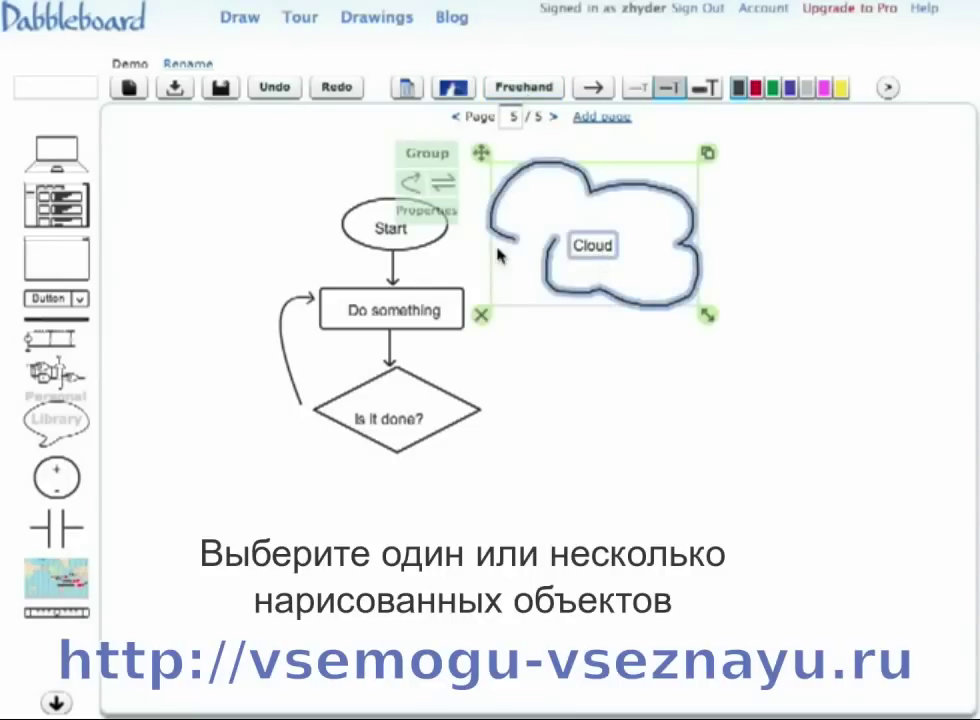
pyautogui.keyDown('shift'); pyautogui.click(432, 250); pyautogui.keyUp('shift')
pyautogui.keyDown('shift'); pyautogui.click(600, 252); pyautogui.keyUp('shift')
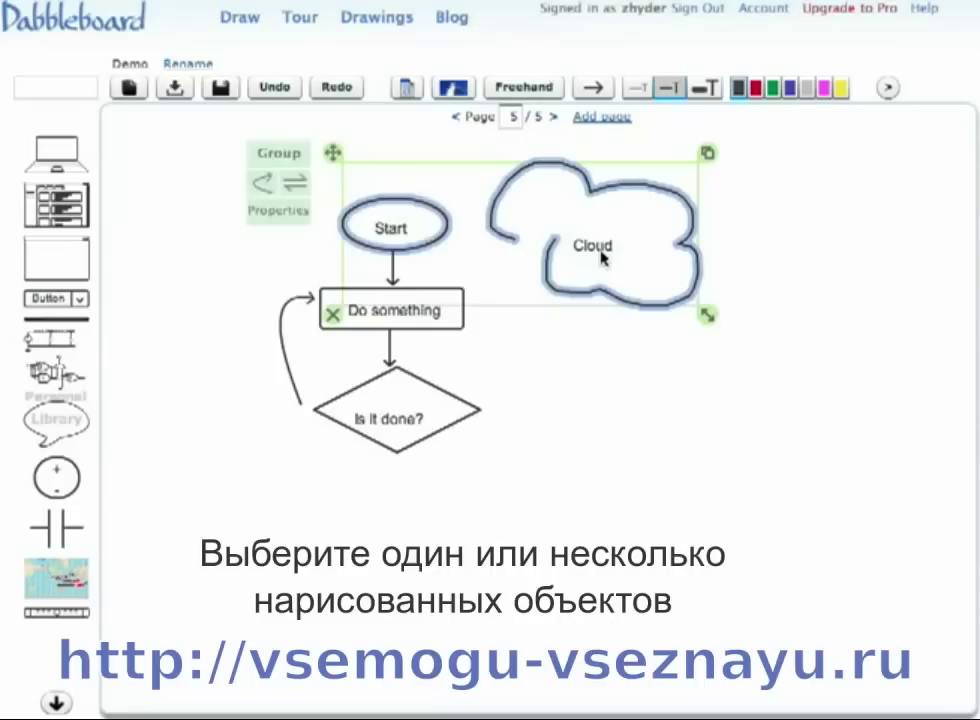
pyautogui.click(170, 137)
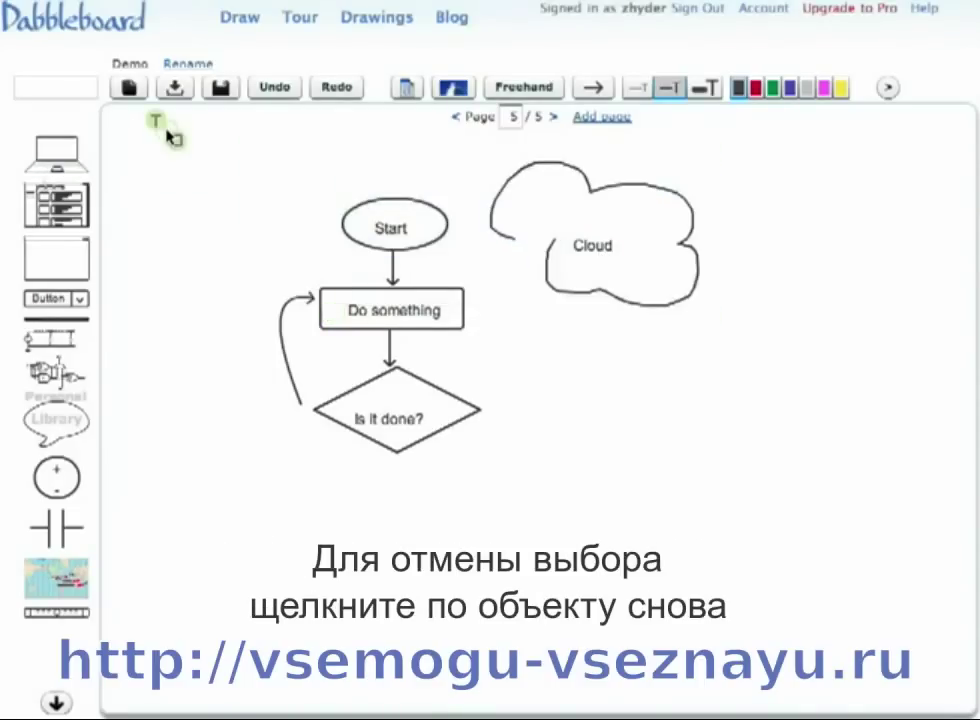
pyautogui.moveTo(176, 141); pyautogui.dragTo(776, 543)
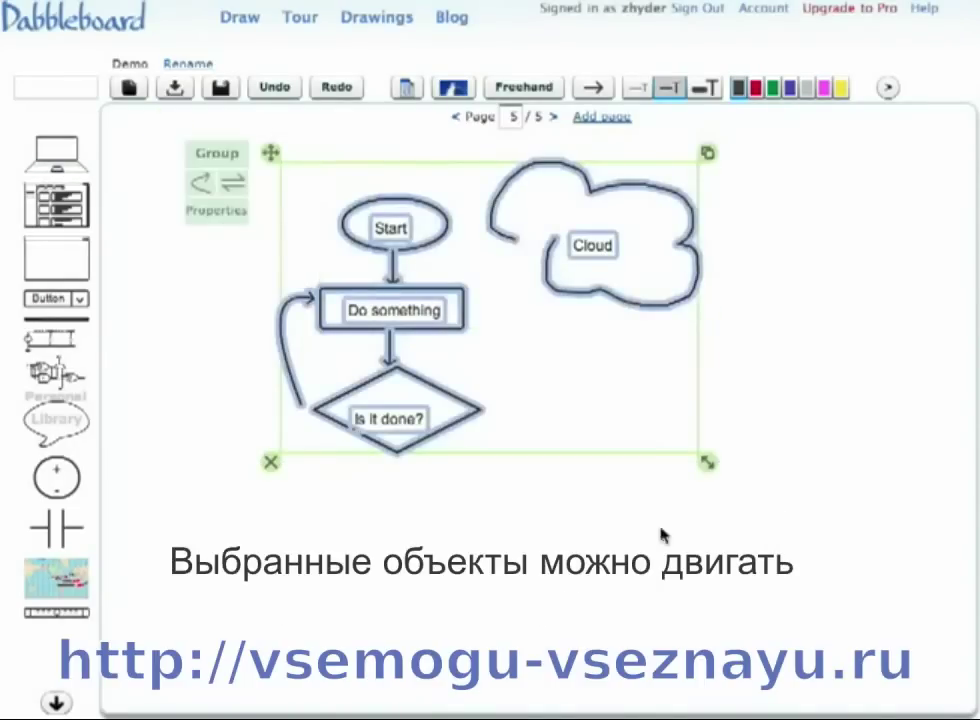
# - Move the diagram up-left, try scaling, copying and deleting, then undo back to original size
pyautogui.moveTo(271, 157); pyautogui.dragTo(208, 148)
pyautogui.moveTo(648, 455); pyautogui.dragTo(457, 327)
pyautogui.moveTo(455, 147); pyautogui.dragTo(747, 308)
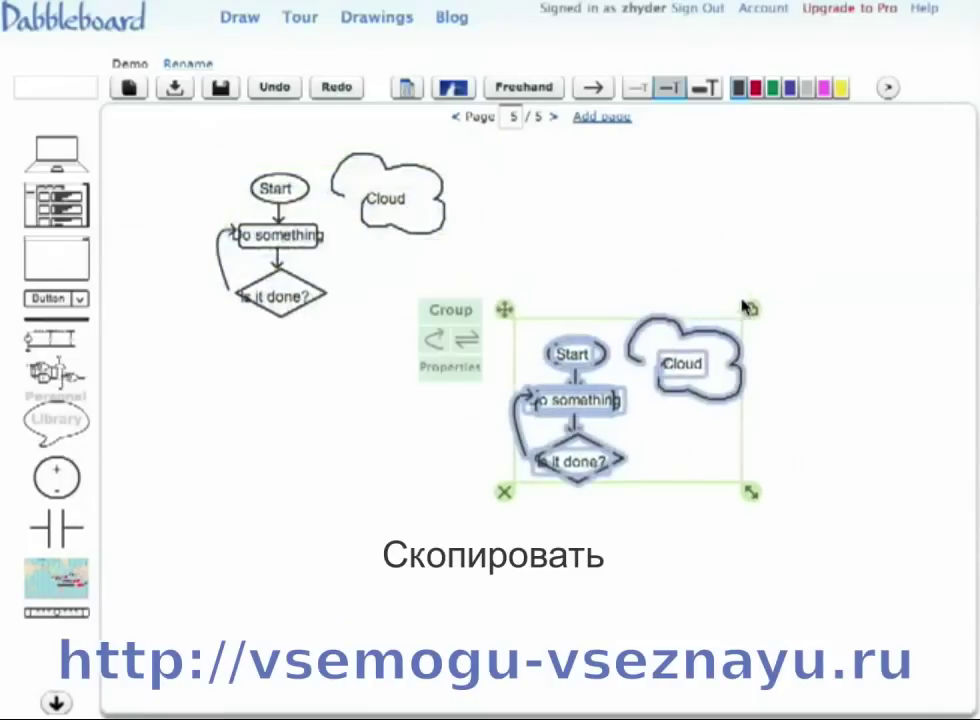
pyautogui.click(504, 491)
pyautogui.click(274, 88)
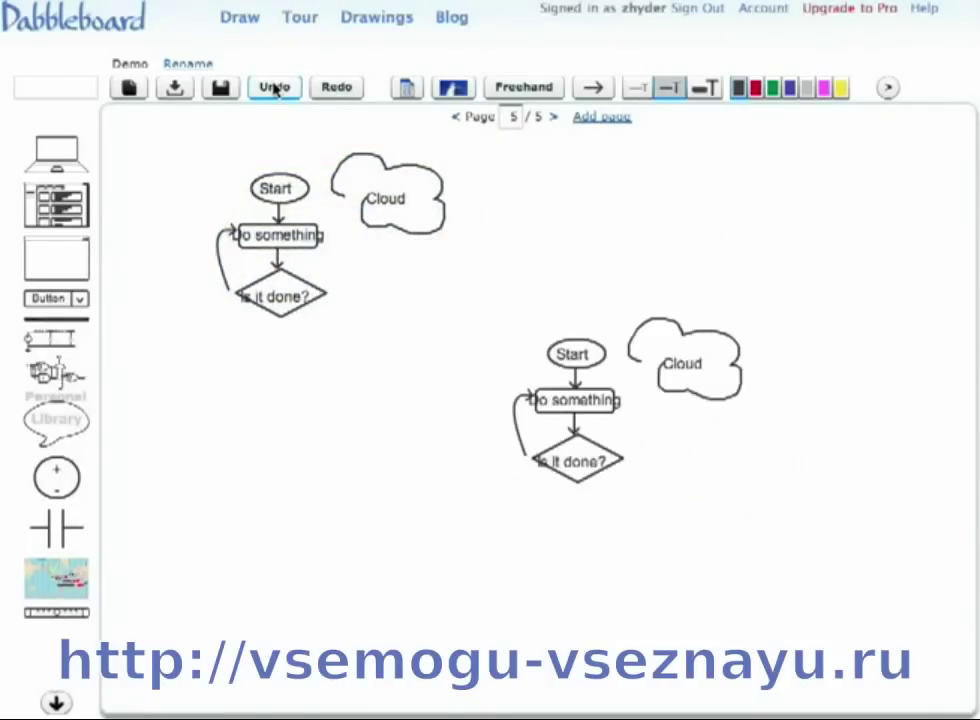
pyautogui.click(274, 88)
pyautogui.click(274, 88)
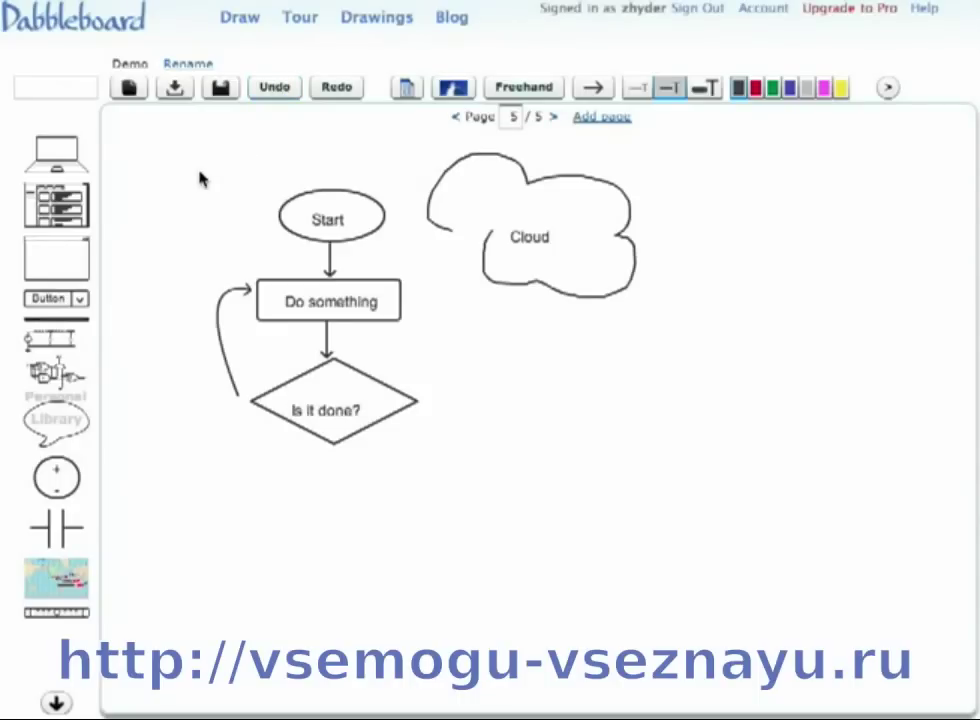
# - Add the selected Start, Do something and Cloud shapes to the left library panel as one item
pyautogui.moveTo(62, 203)
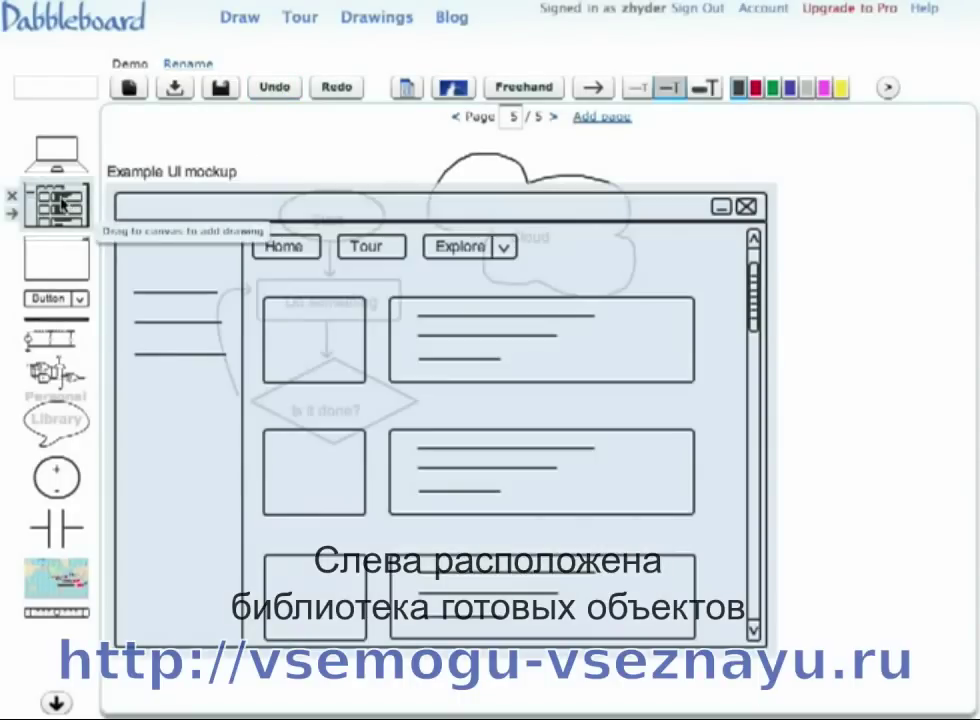
pyautogui.moveTo(49, 150)
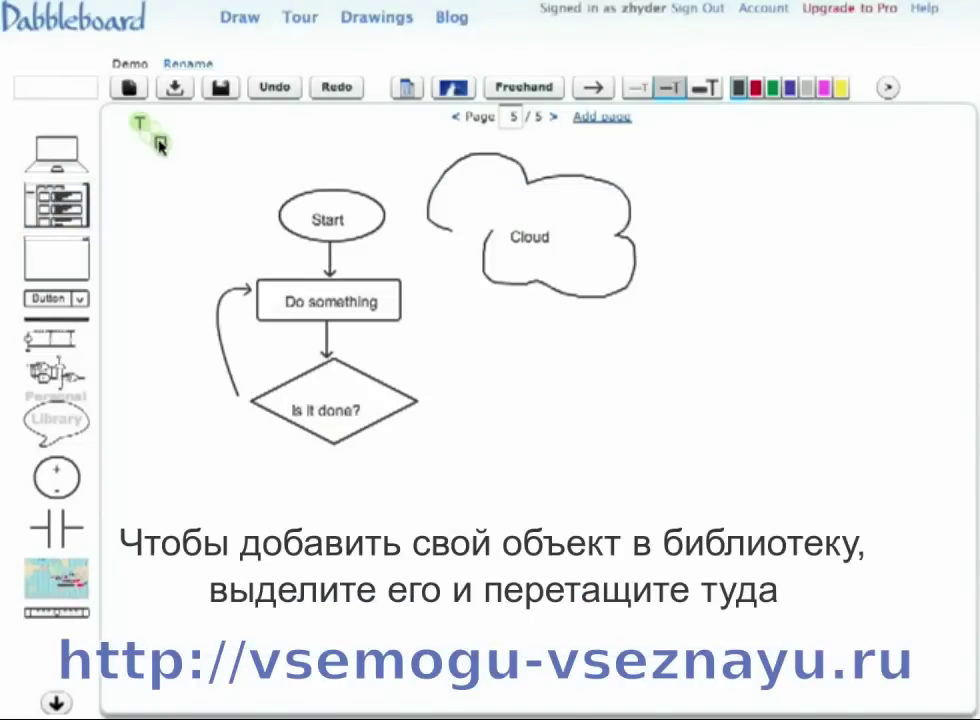
pyautogui.moveTo(158, 143); pyautogui.dragTo(680, 345)
pyautogui.moveTo(250, 148); pyautogui.dragTo(79, 212)
pyautogui.moveTo(68, 205)
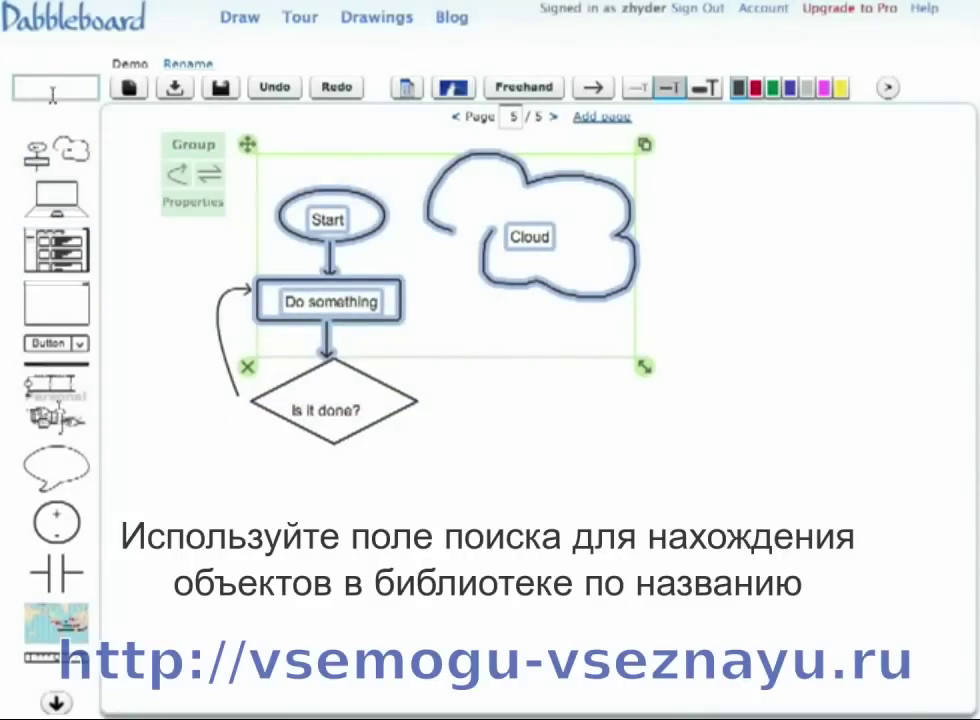
pyautogui.click(52, 90)
# - Search the library for 'ui', then change the search to 'com' to list comic shapes
pyautogui.write('ui')
pyautogui.moveTo(55, 153)
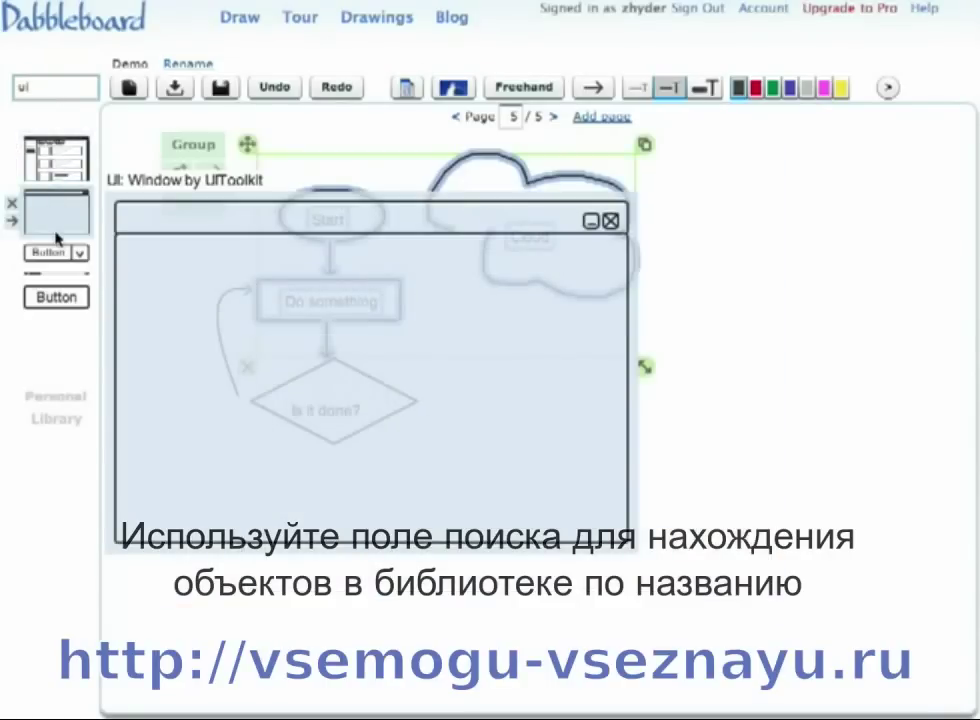
pyautogui.moveTo(58, 254)
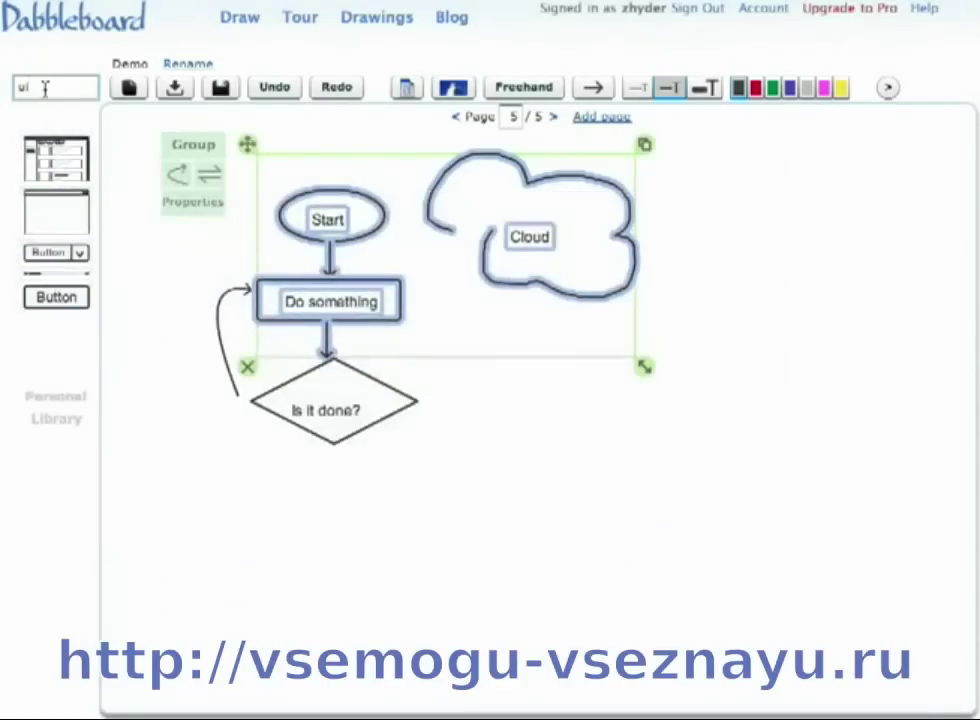
pyautogui.press('BackSpace')
pyautogui.press('BackSpace')
pyautogui.write('com')
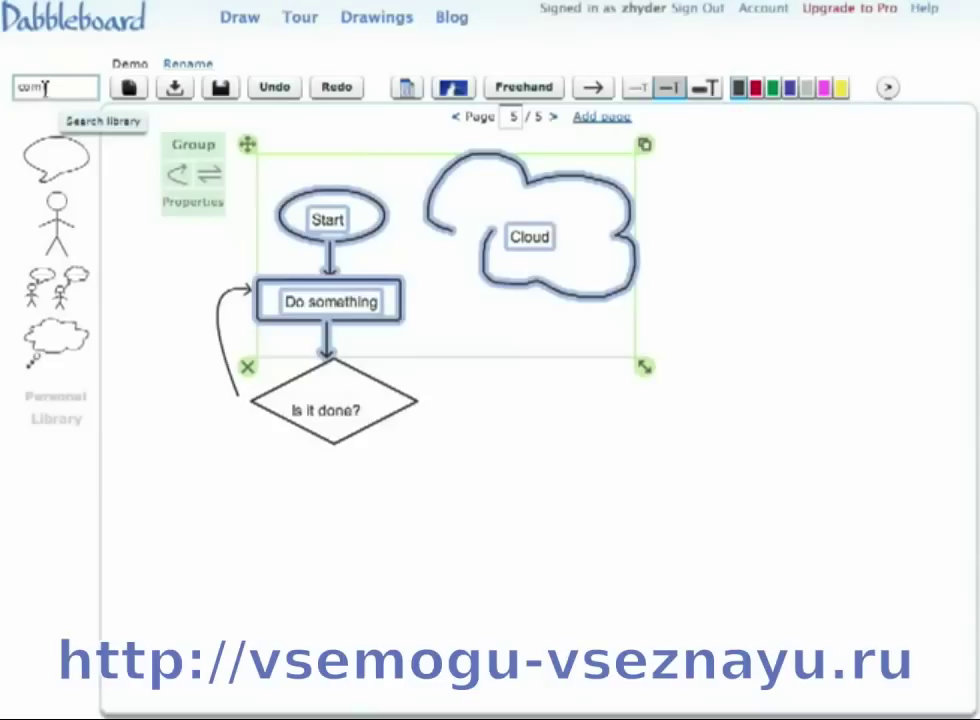
pyautogui.moveTo(70, 286)
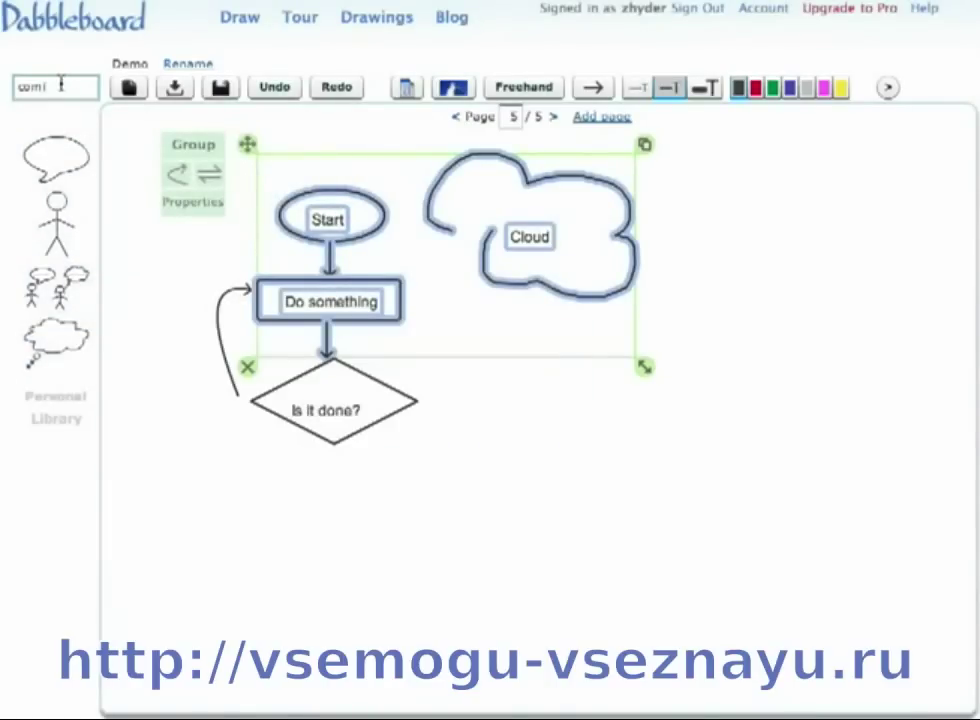
# - Clear the library search and delete the whole flowchart and cloud from the page
pyautogui.press('BackSpace')
pyautogui.press('BackSpace')
pyautogui.press('BackSpace')
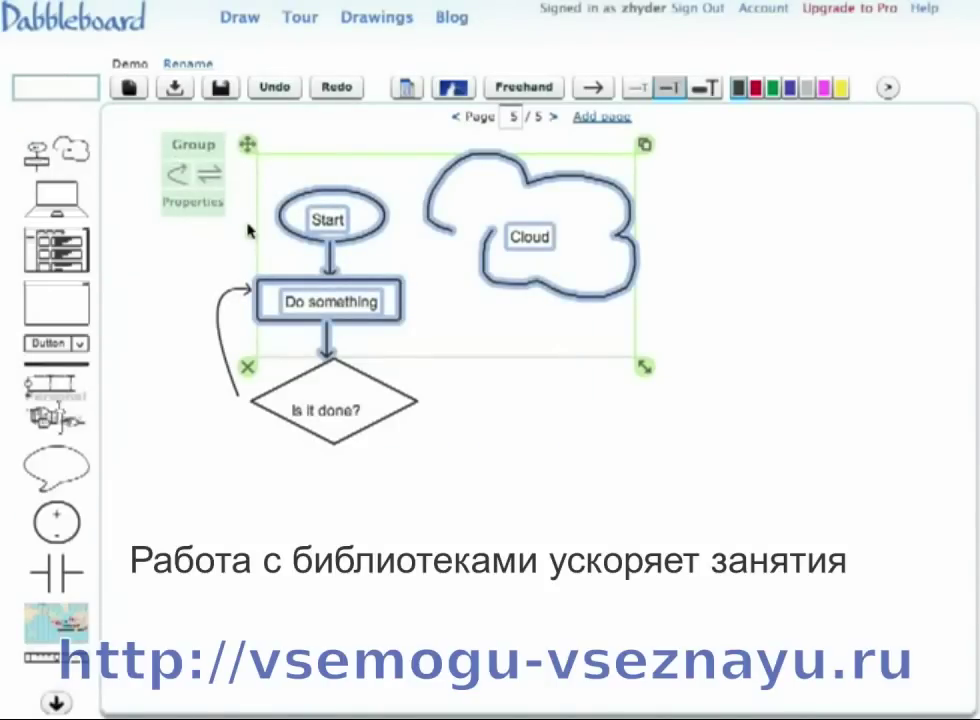
pyautogui.click(136, 144)
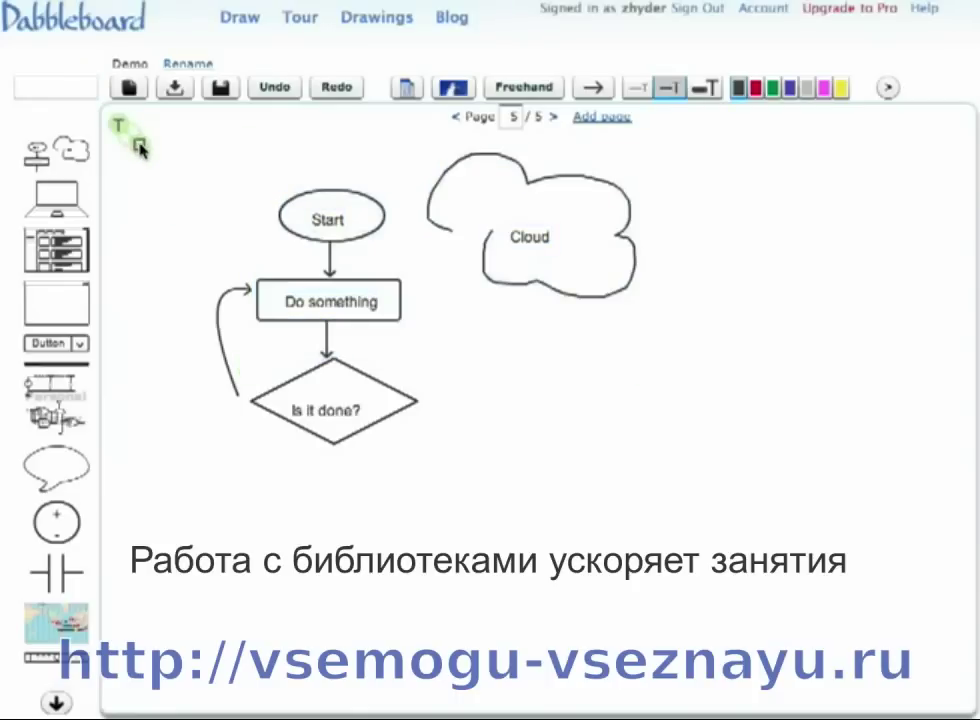
pyautogui.moveTo(141, 148); pyautogui.dragTo(698, 372)
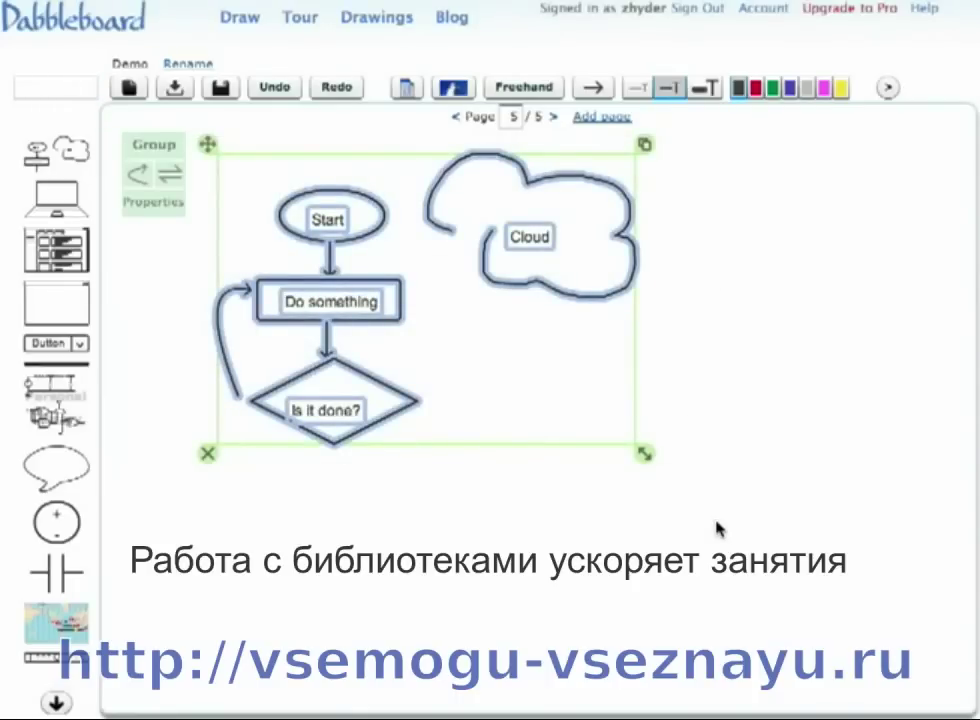
pyautogui.press('Delete')
# - Place the saved flowchart-and-cloud library item on the page, then delete it again
pyautogui.moveTo(62, 175)
pyautogui.moveTo(62, 175); pyautogui.dragTo(173, 208)
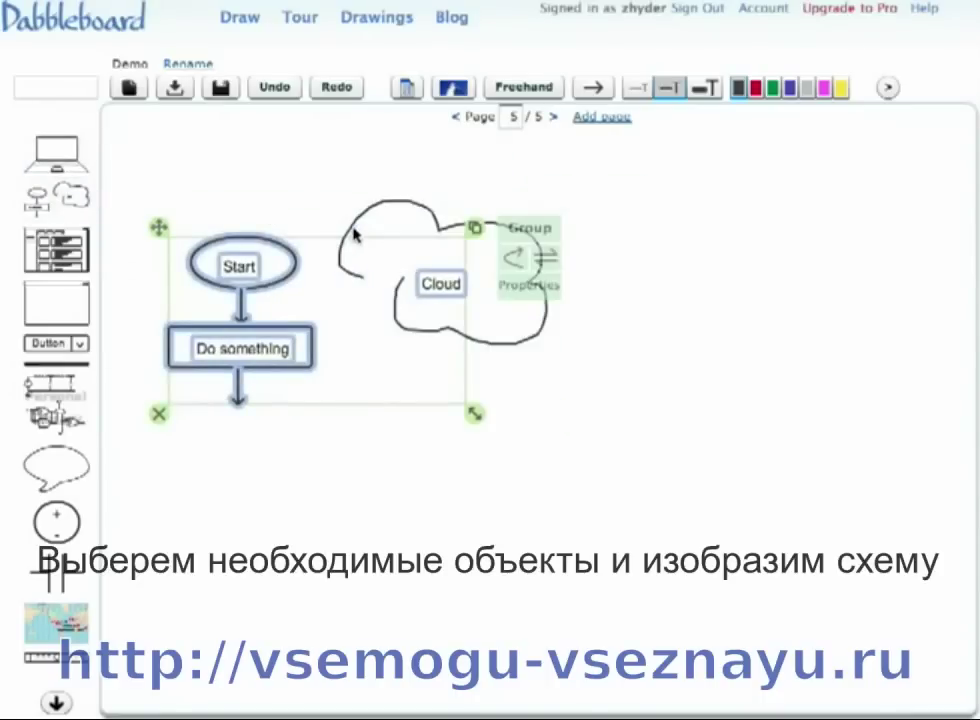
pyautogui.press('Delete')
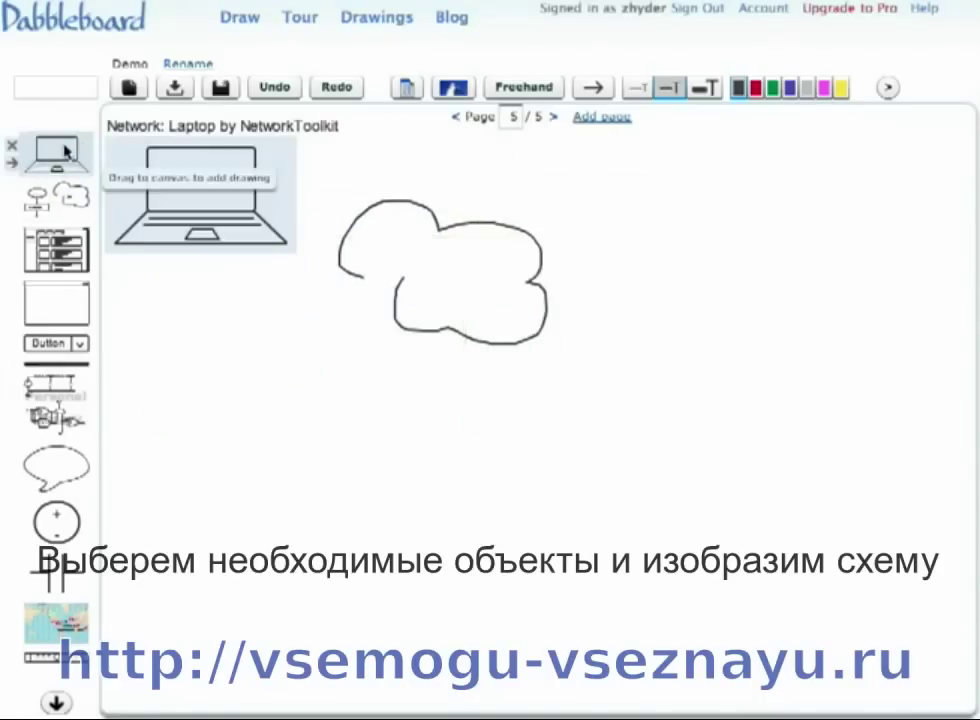
# - Search the library for 'ne', place a laptop near the page bottom, and duplicate it rightward
pyautogui.click(59, 92)
pyautogui.write('ne')
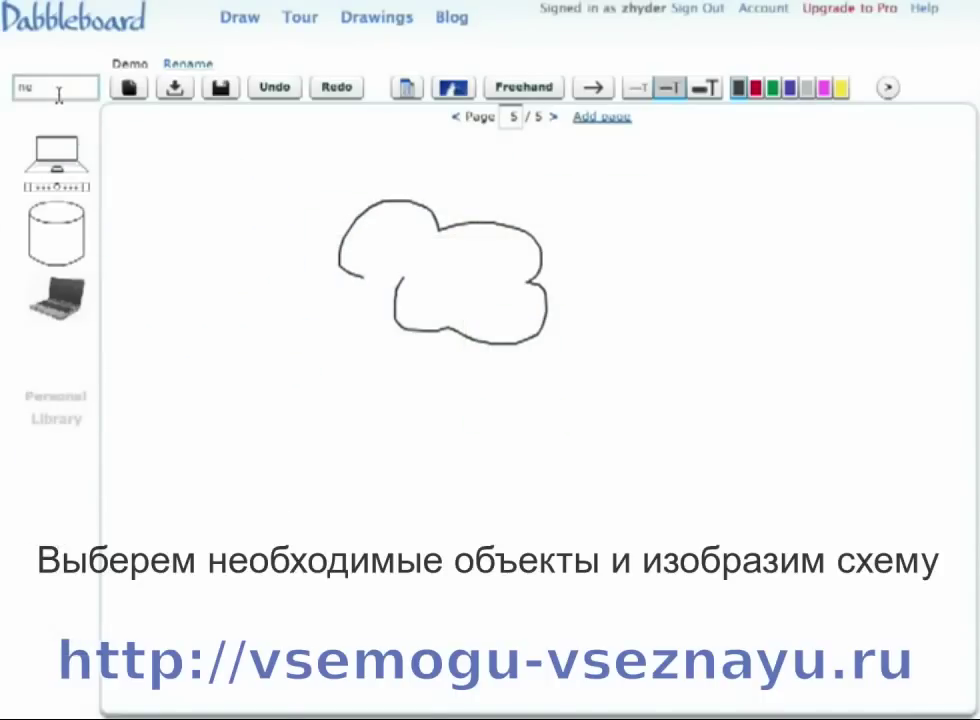
pyautogui.moveTo(57, 153); pyautogui.dragTo(176, 535)
pyautogui.moveTo(357, 521); pyautogui.dragTo(709, 520)
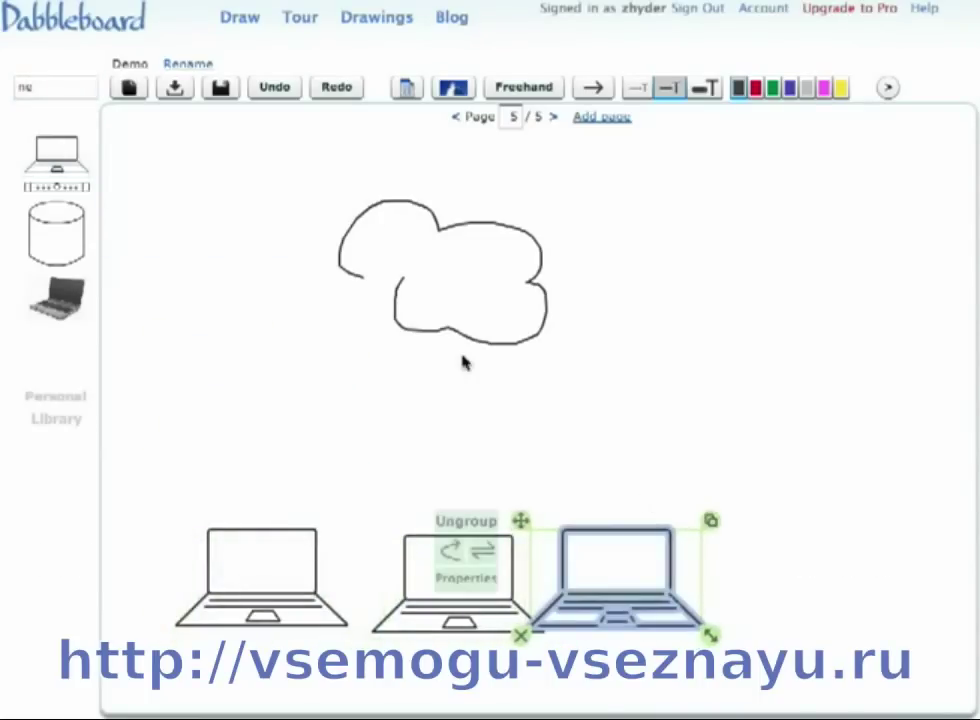
# - Draw lines from the cloud to the three laptops and place a rack server right of the cloud
pyautogui.moveTo(405, 352); pyautogui.dragTo(282, 509)
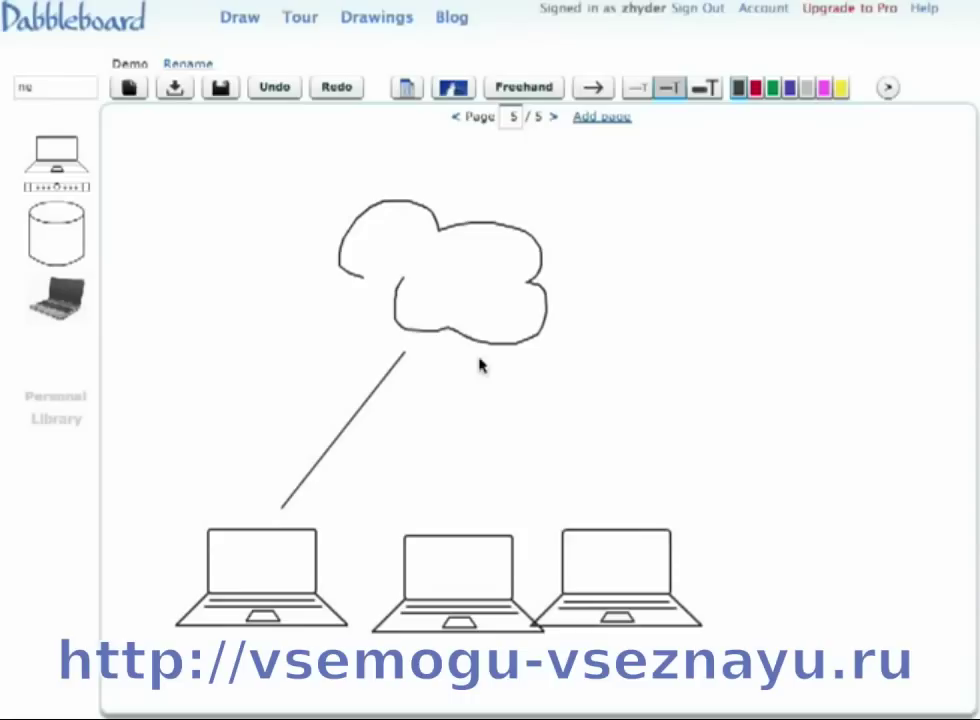
pyautogui.moveTo(456, 392); pyautogui.dragTo(478, 522)
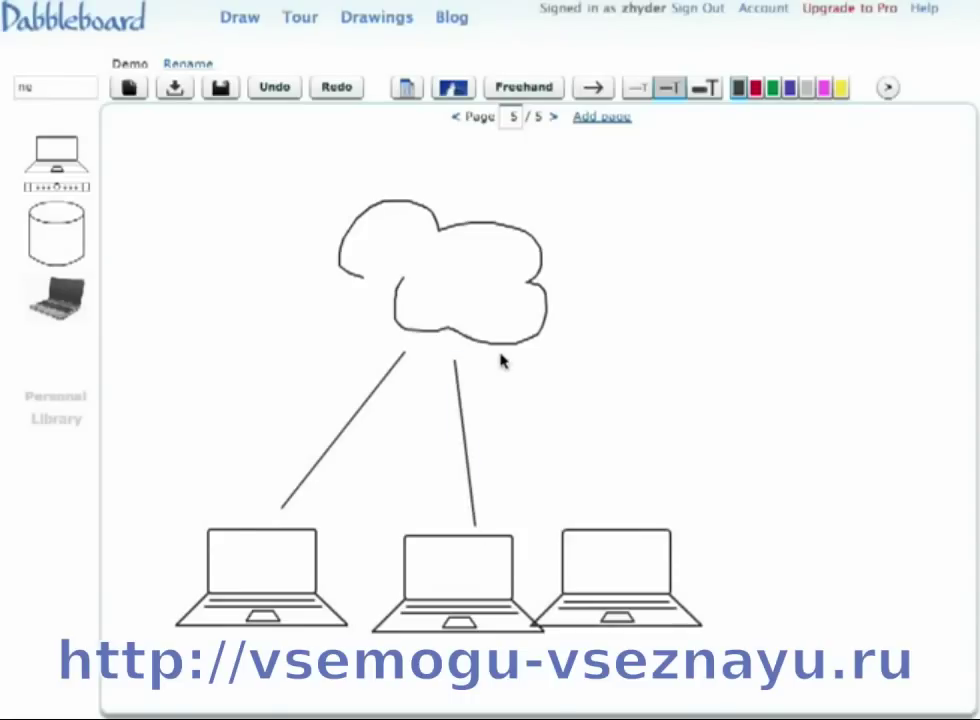
pyautogui.moveTo(522, 397); pyautogui.dragTo(604, 520)
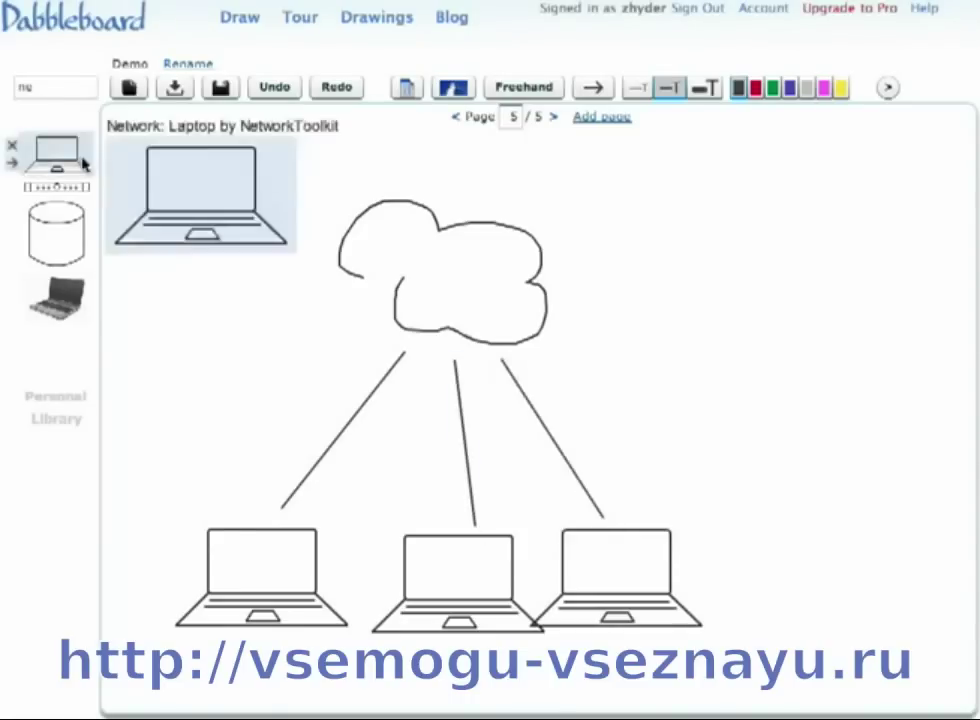
pyautogui.moveTo(62, 190)
pyautogui.mouseDown()
pyautogui.moveTo(565, 285)
pyautogui.moveTo(698, 282)
pyautogui.moveTo(638, 255)
pyautogui.moveTo(553, 270)
pyautogui.mouseUp()
pyautogui.click(451, 276)
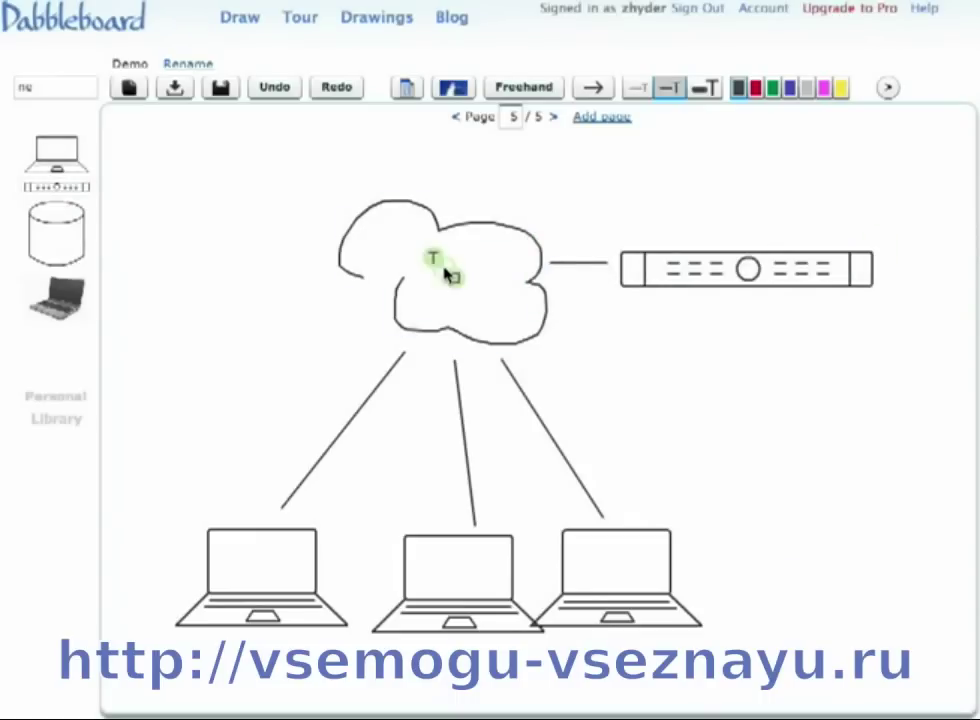
# - Label the cloud 'Internet' and select the three line-drawn laptops
pyautogui.write('Internet')
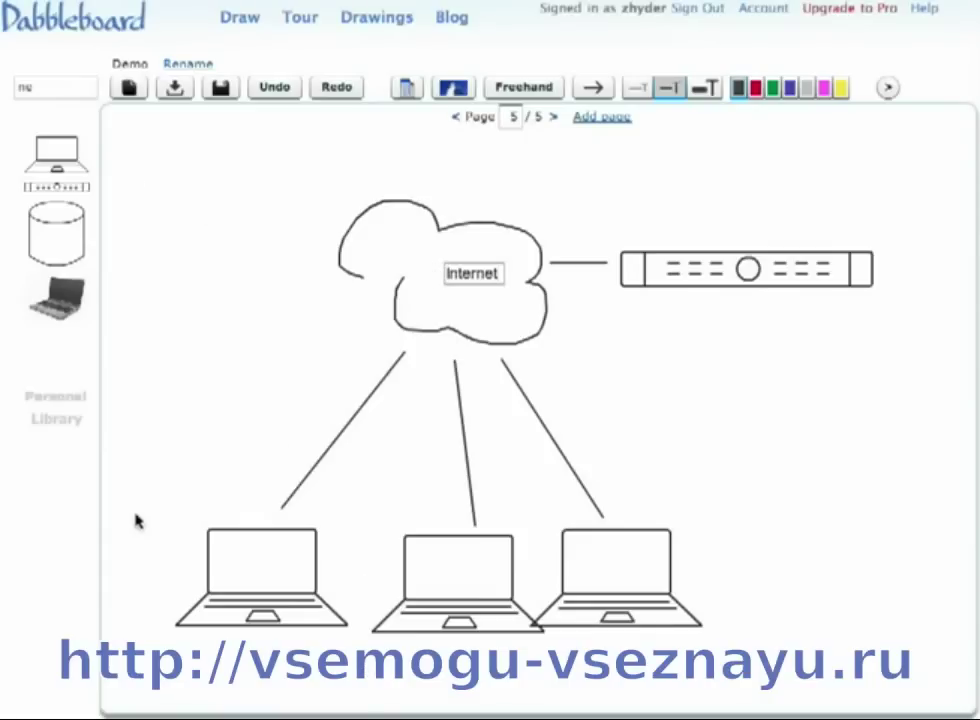
pyautogui.moveTo(145, 503); pyautogui.dragTo(711, 640)
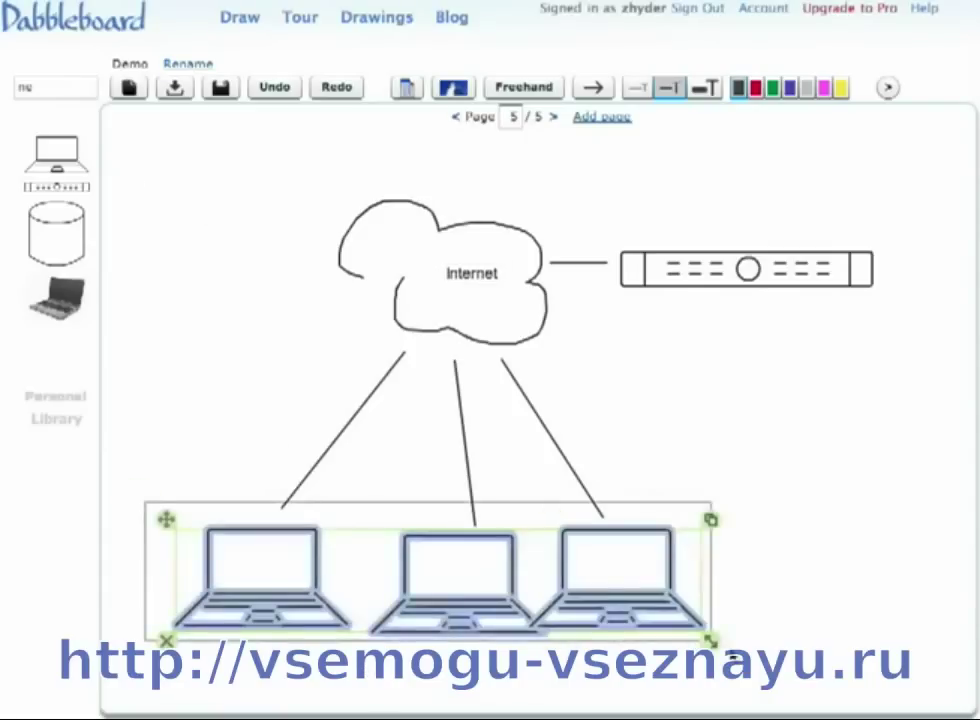
# - Delete the line-drawn laptops and place a photo laptop, cloning it into three images
pyautogui.press('Delete')
pyautogui.moveTo(57, 297); pyautogui.dragTo(131, 525)
pyautogui.moveTo(319, 513)
pyautogui.mouseDown()
pyautogui.moveTo(556, 538)
pyautogui.moveTo(527, 510)
pyautogui.moveTo(722, 527)
pyautogui.moveTo(694, 508)
pyautogui.mouseUp()
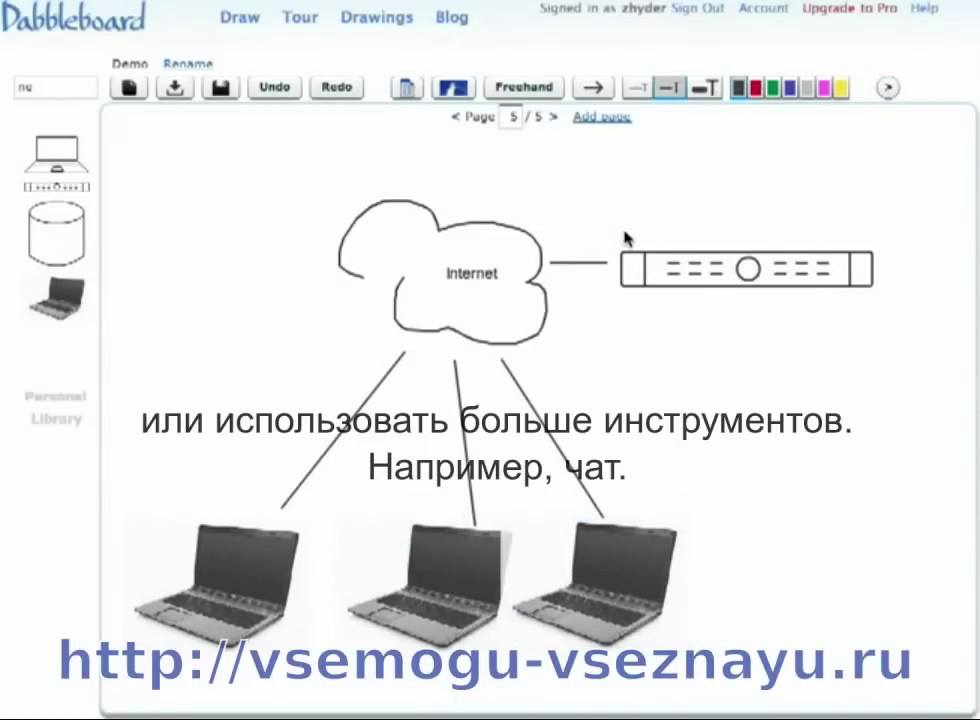
pyautogui.click(886, 88)
# - Through Share+Chat, copy the board's share link and make the drawing public
pyautogui.click(860, 88)
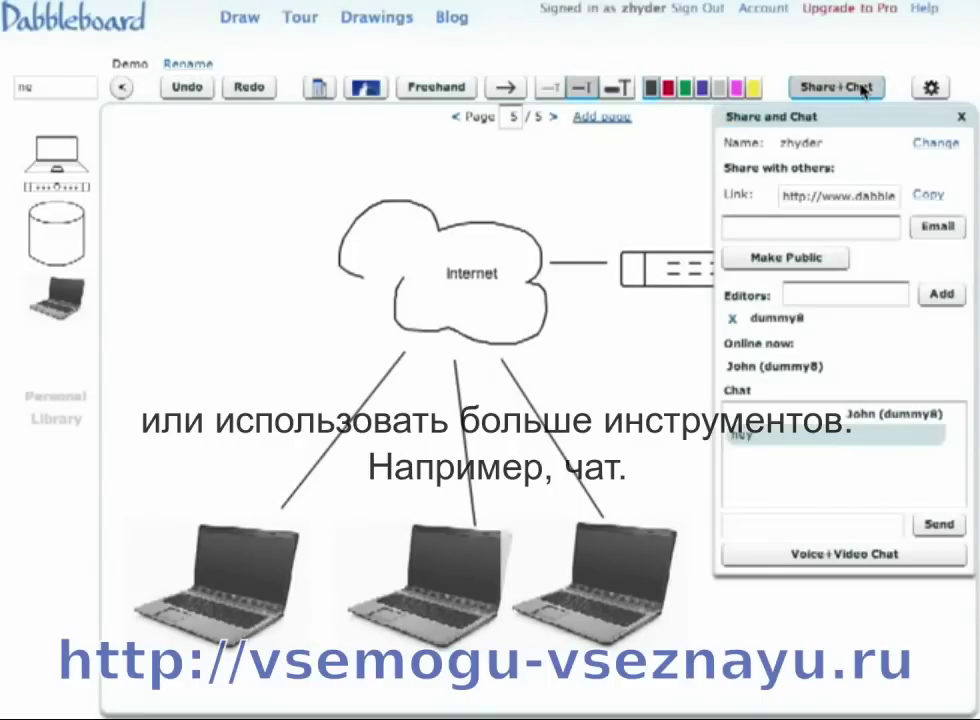
pyautogui.click(945, 199)
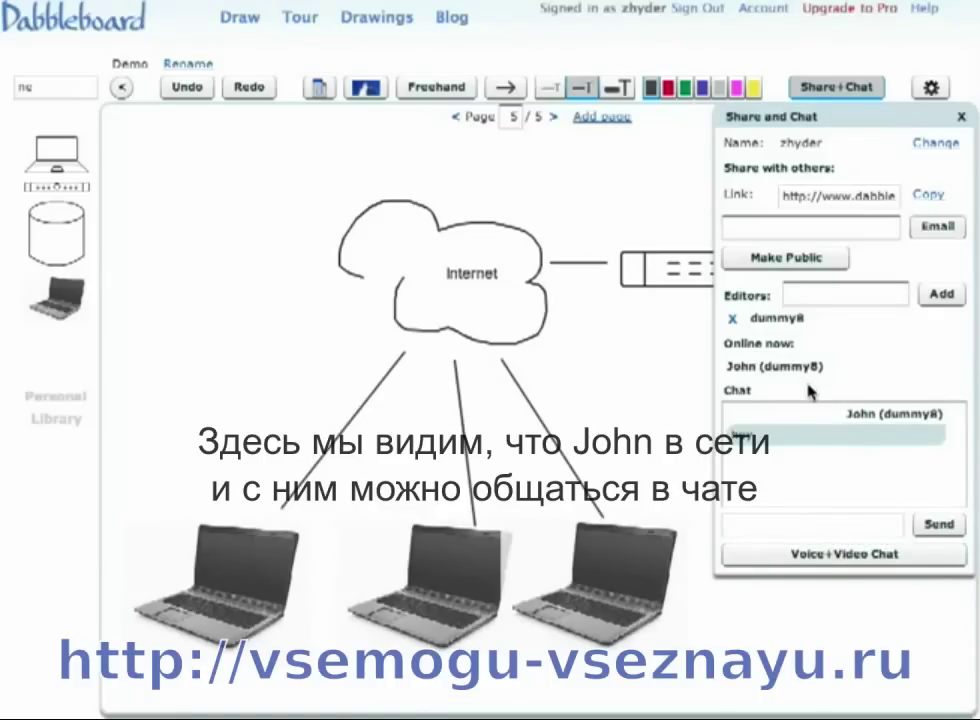
pyautogui.click(786, 258)
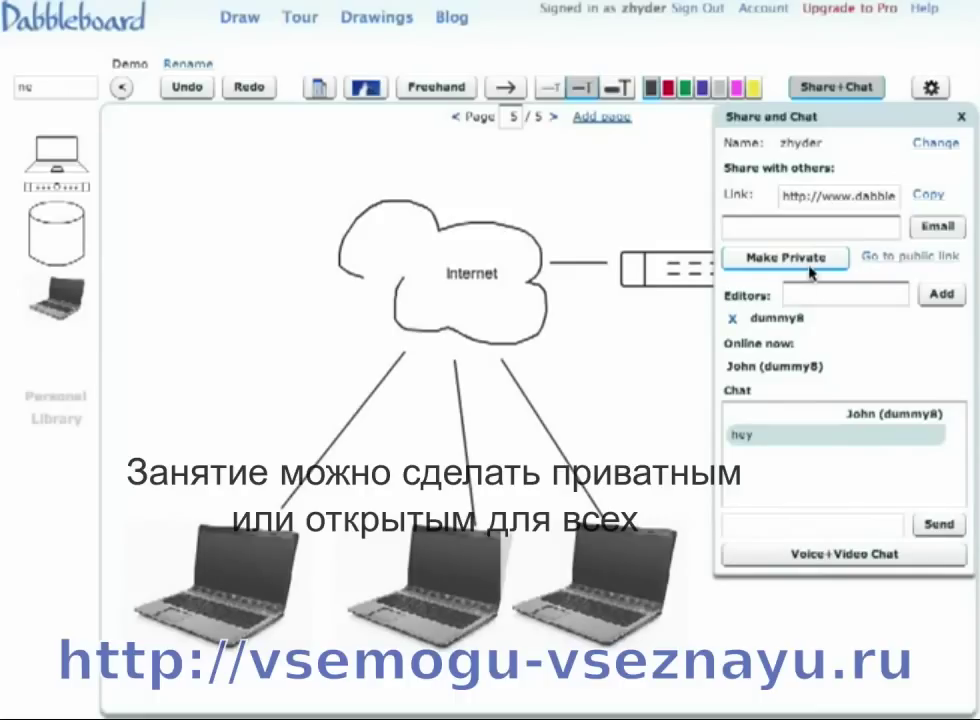
pyautogui.moveTo(385, 18)
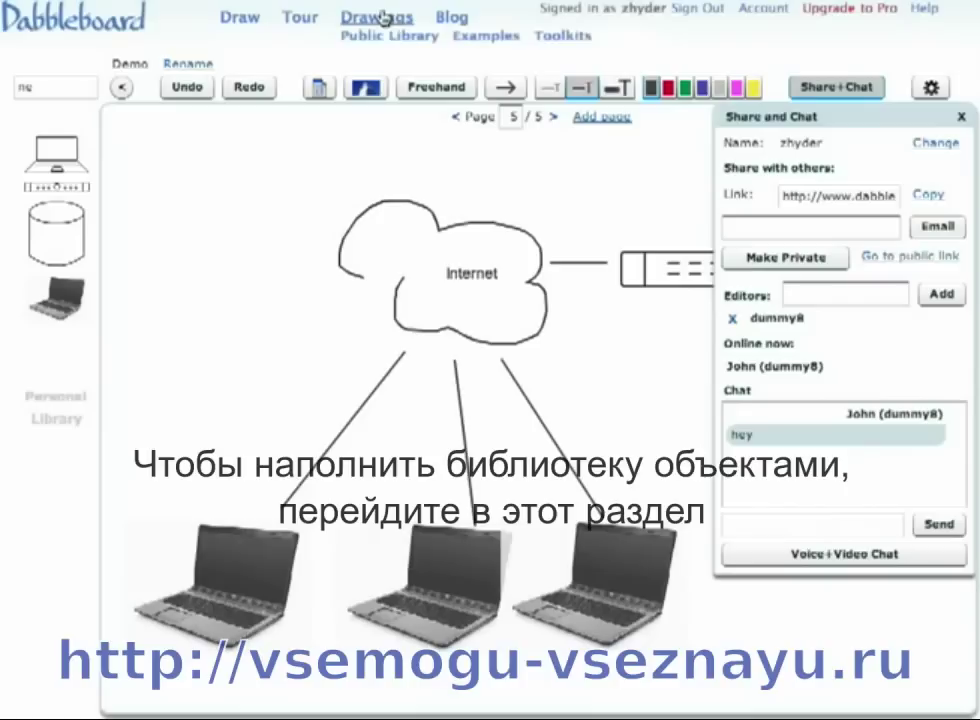
# - Copy Network: Firewall from the Network Toolkit gallery, then head back to the drawing board
pyautogui.click(560, 42)
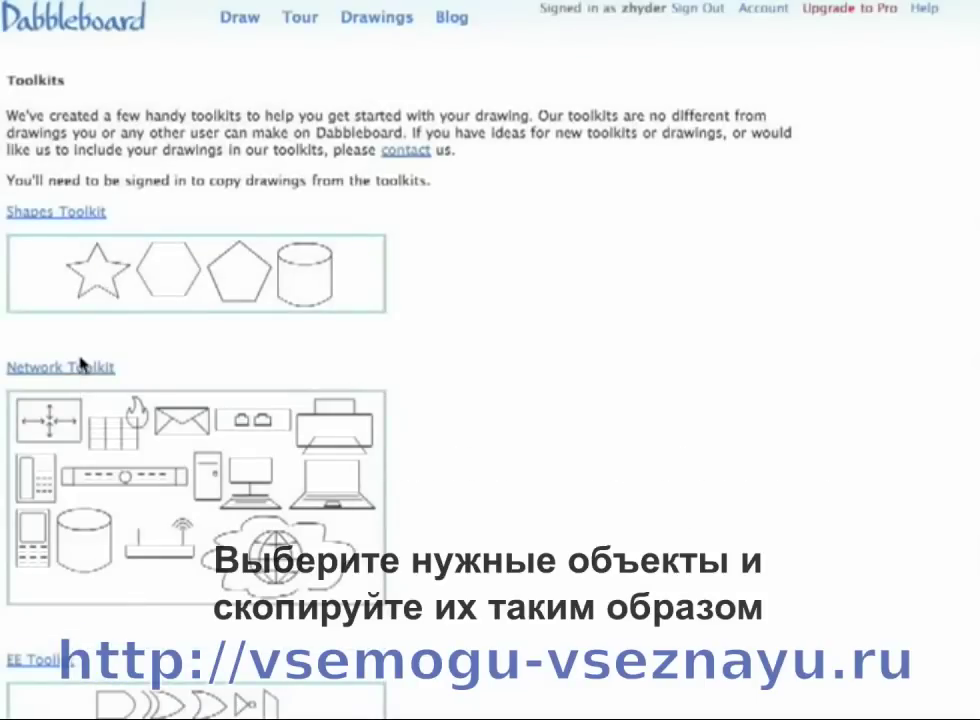
pyautogui.click(82, 367)
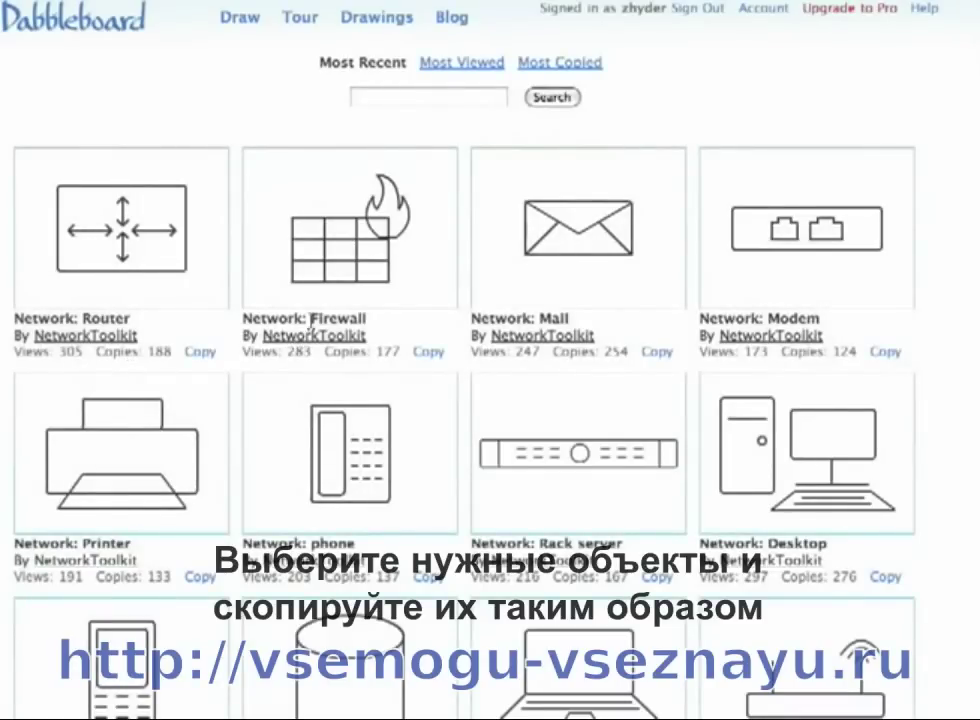
pyautogui.click(432, 354)
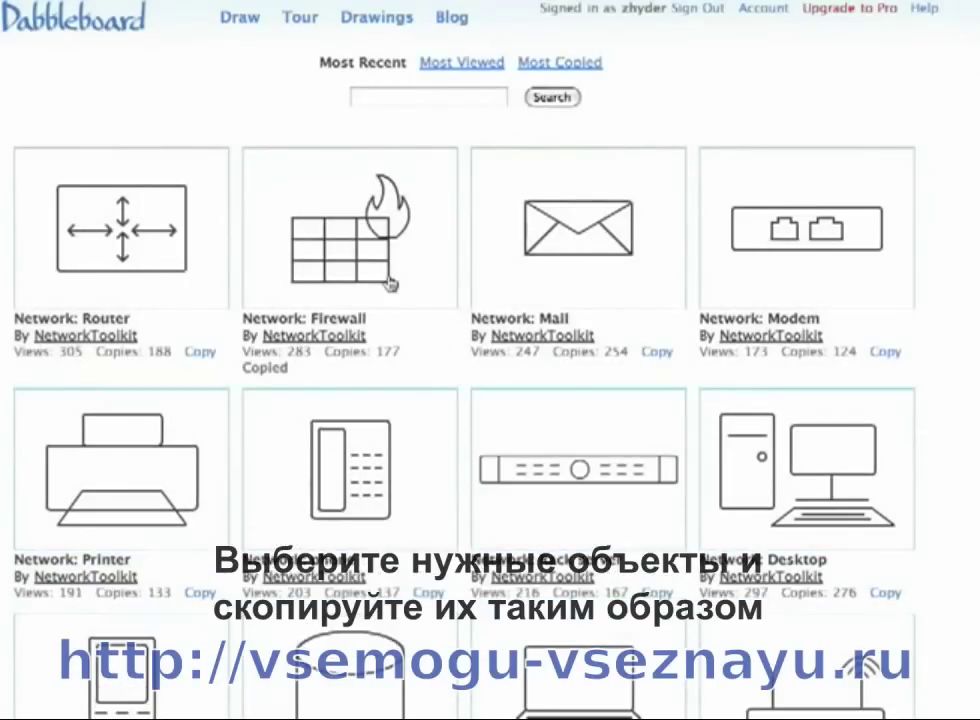
pyautogui.click(248, 28)
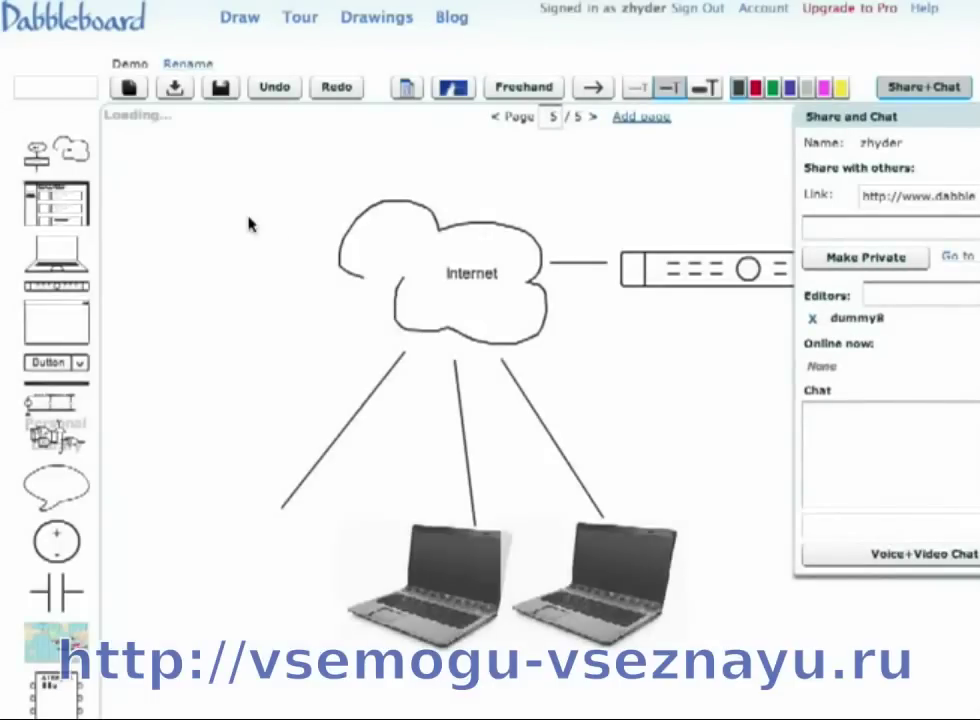
# - Search the drawing library for 'net' to locate the copied Network: Firewall drawing
pyautogui.click(68, 87)
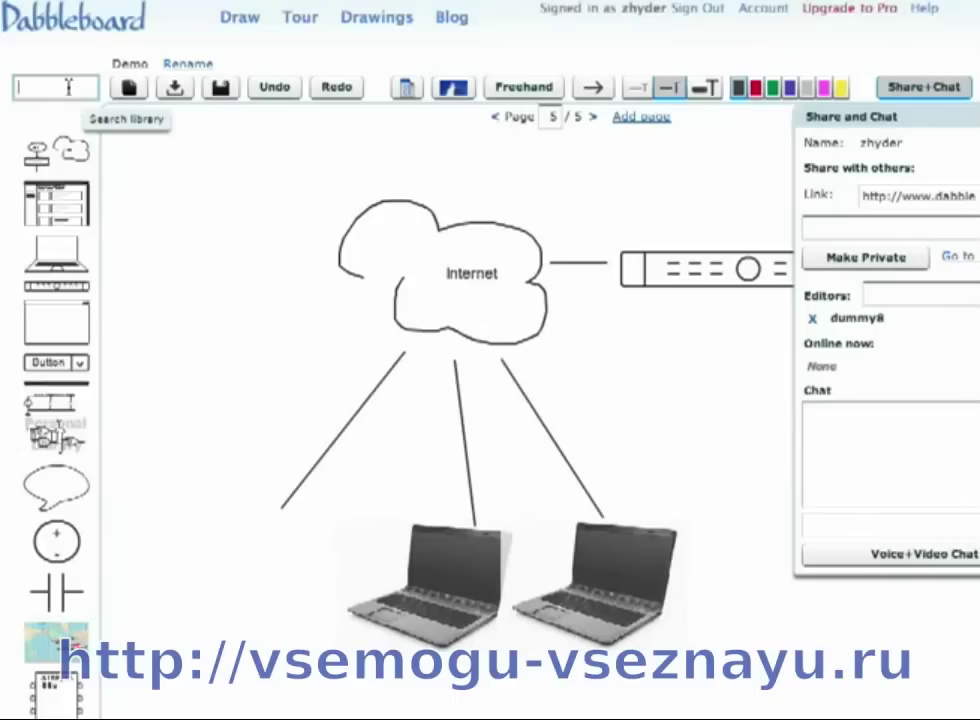
pyautogui.write('net')
pyautogui.moveTo(33, 370)
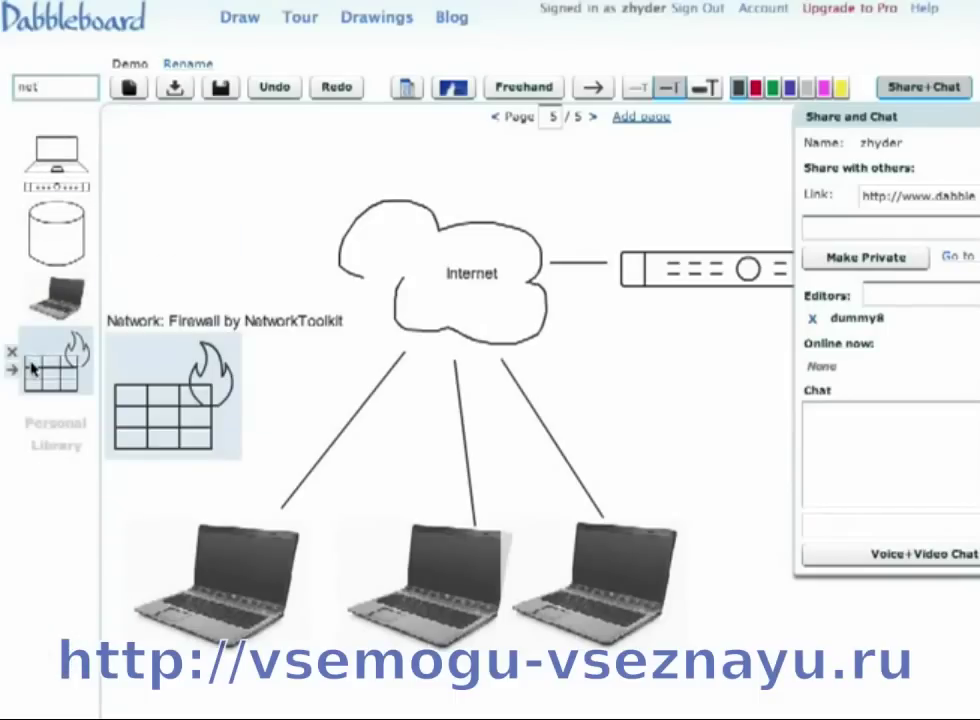